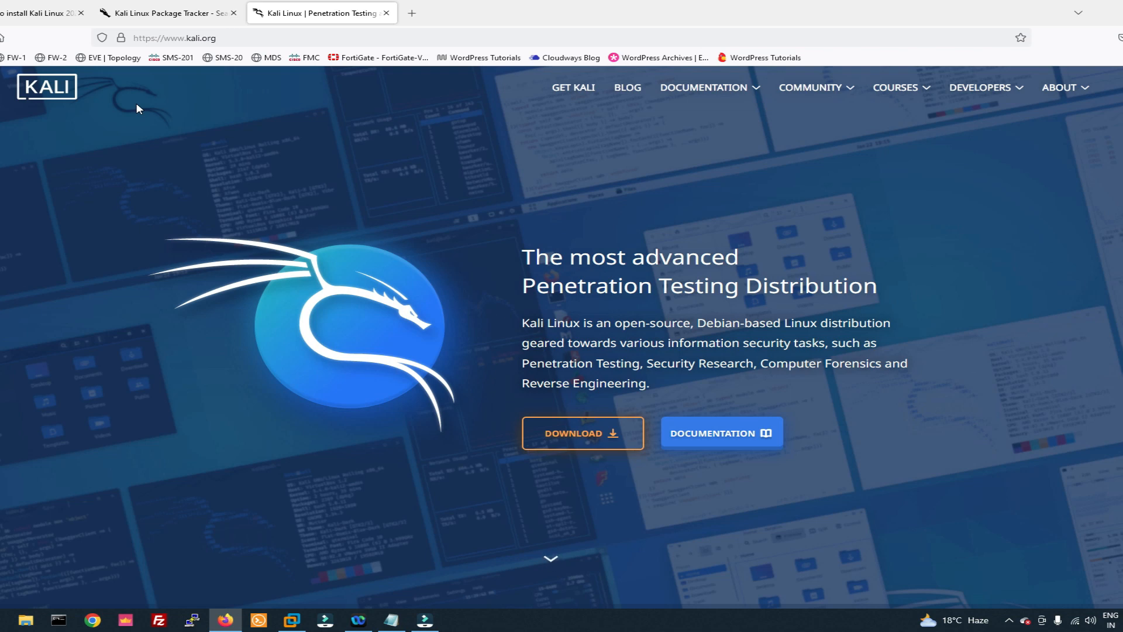
Step: Open the Installer Images section of the Get Kali download page
click(572, 88)
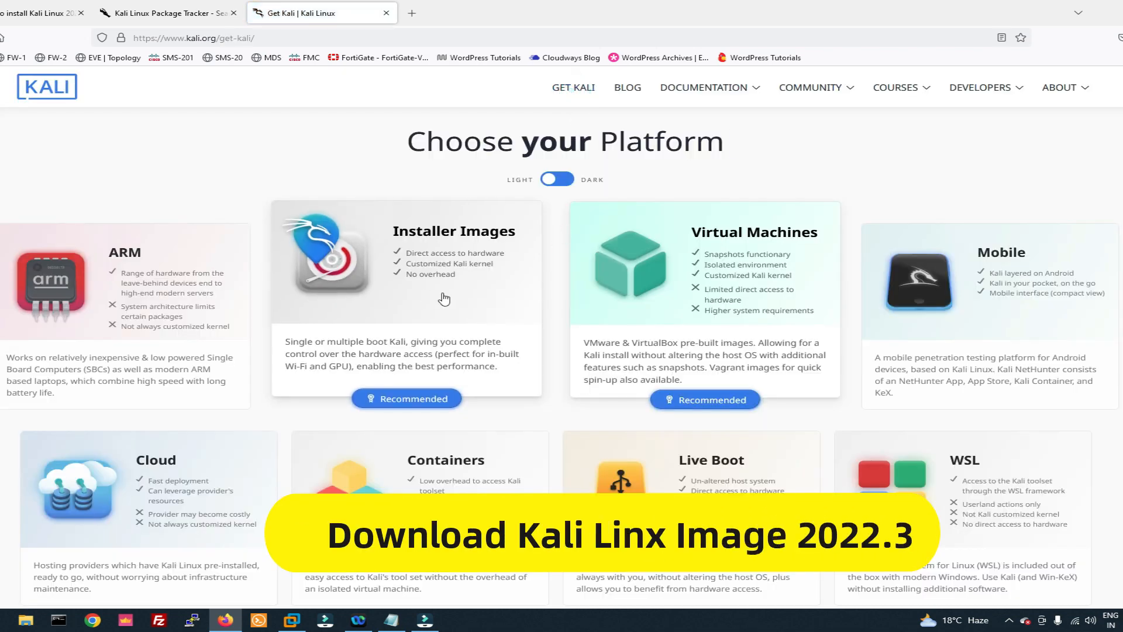
click(409, 288)
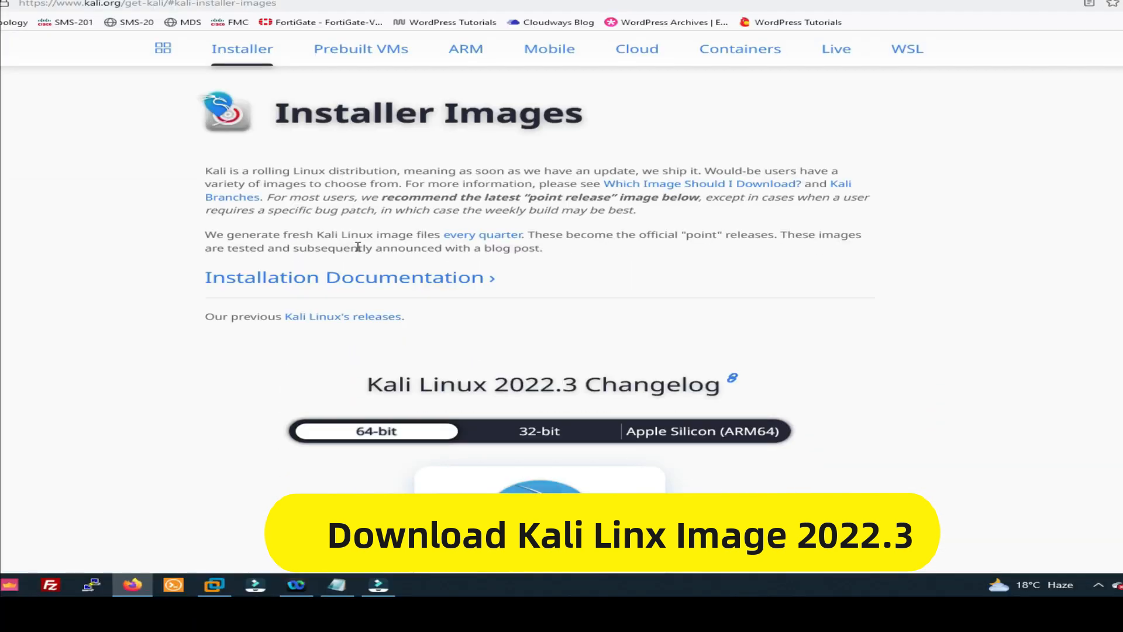
scroll(359, 246, down, 3)
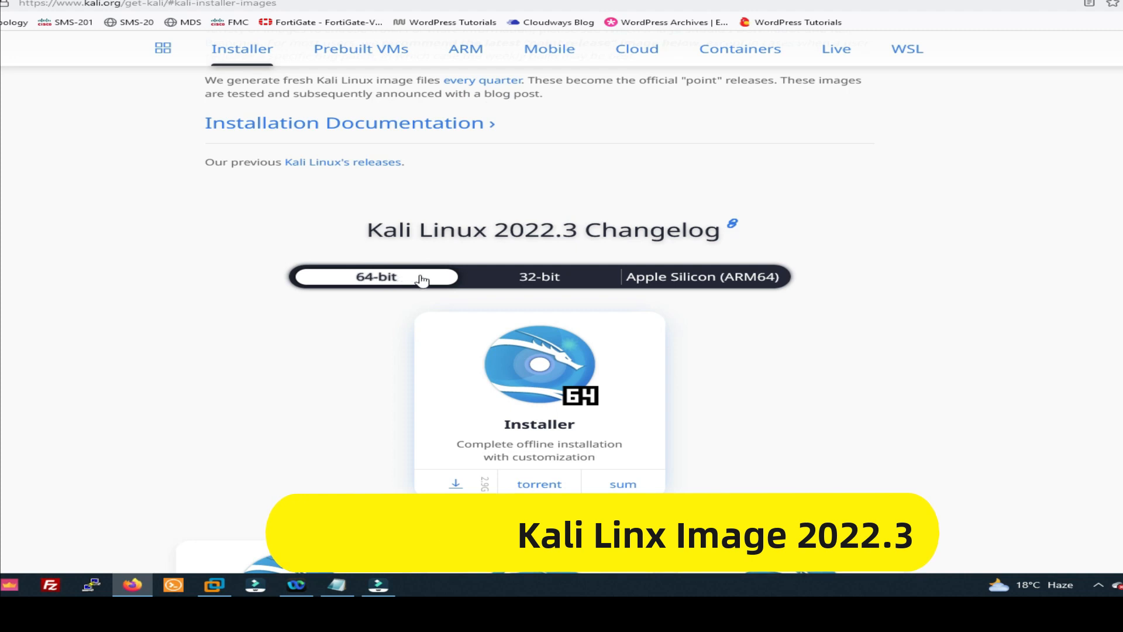
Step: Look through the architecture variants of Kali Linux 2022.3 and download the recommended 64-bit Installer image
click(523, 278)
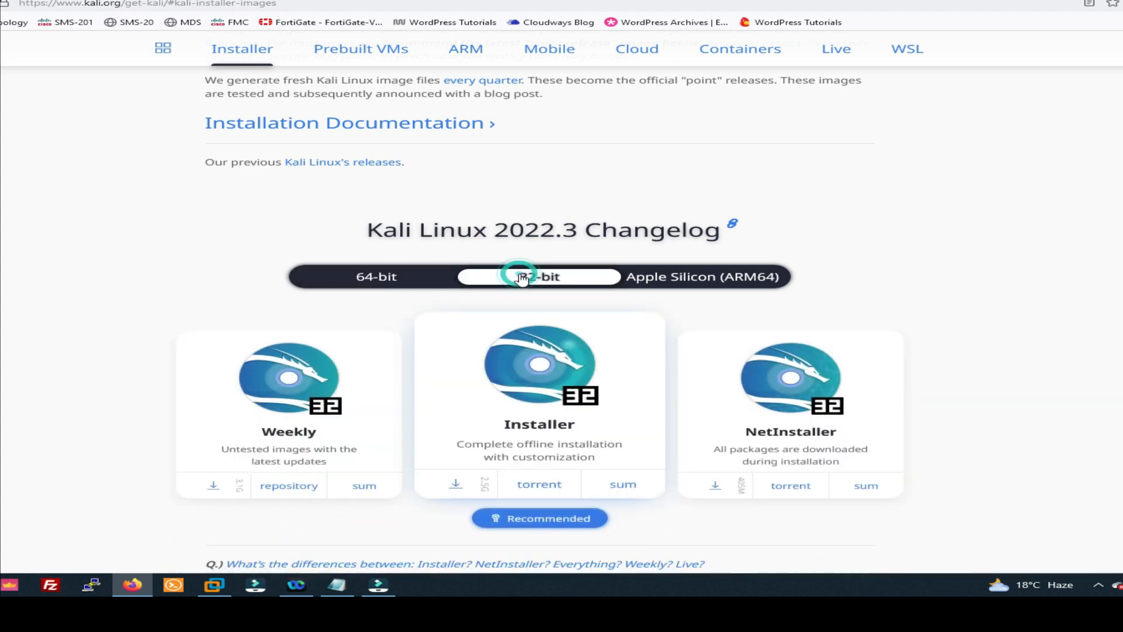
scroll(419, 280, down, 1)
click(392, 255)
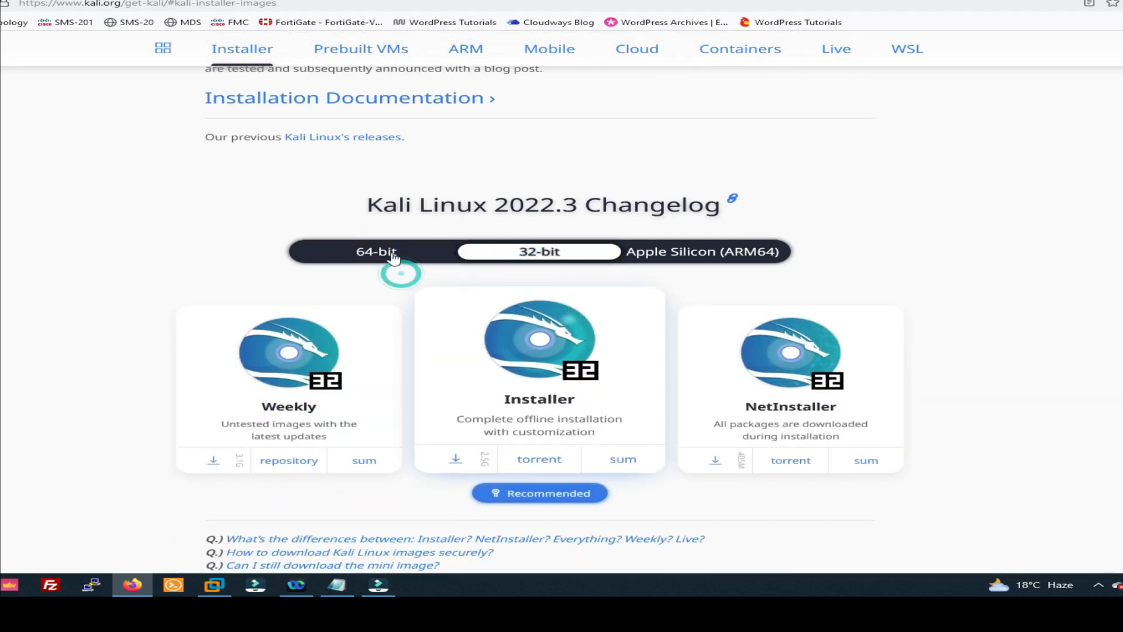
scroll(392, 255, down, 3)
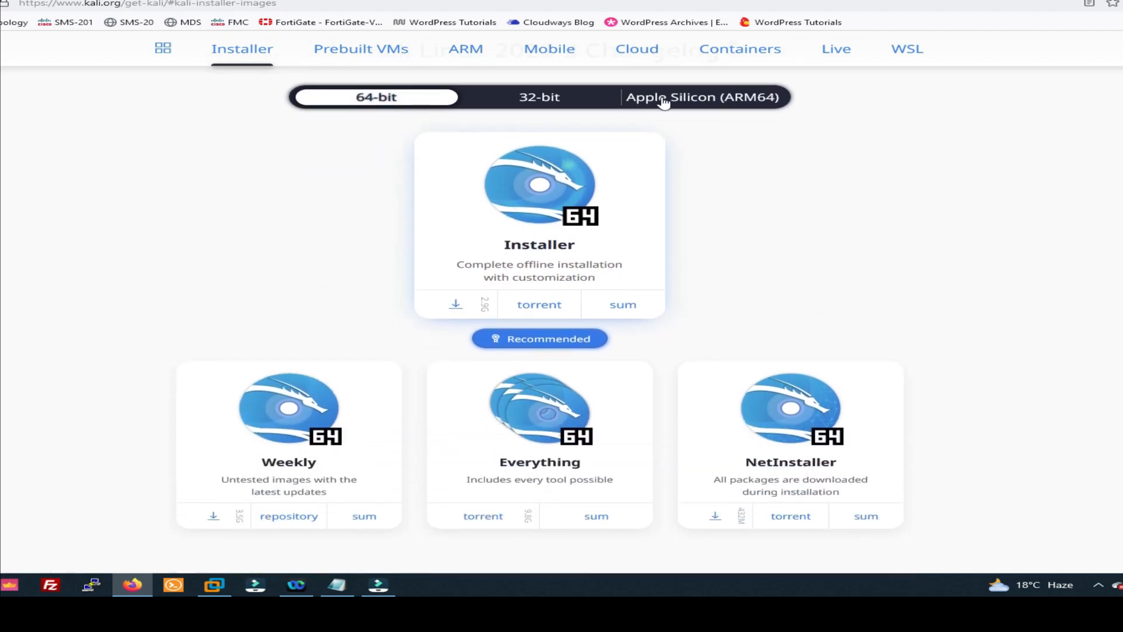
click(707, 98)
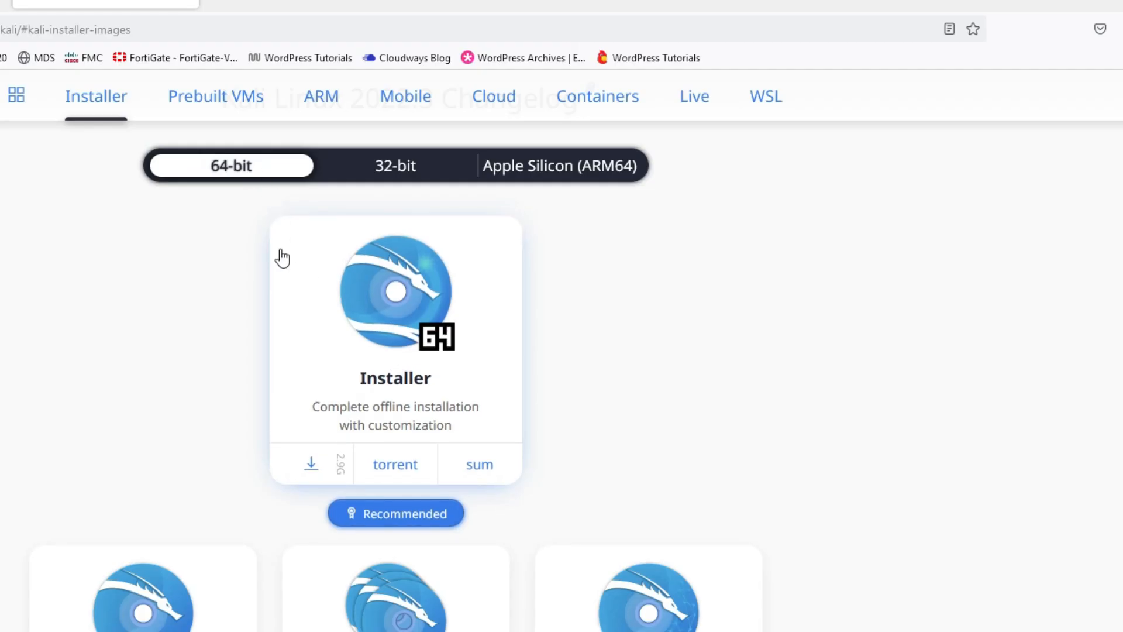
click(314, 459)
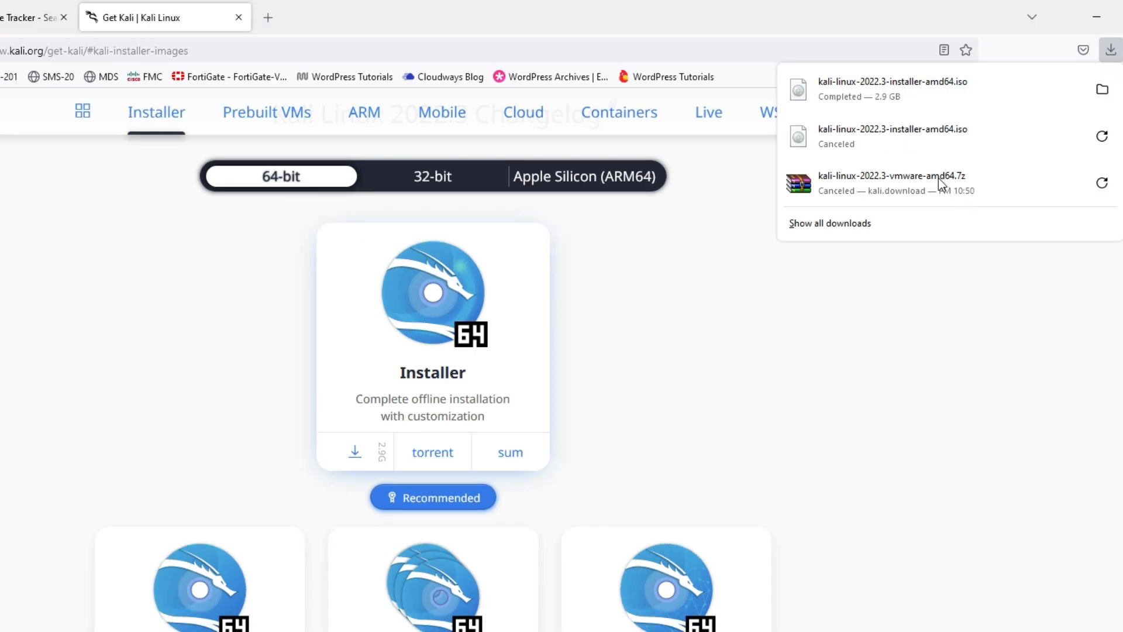
Step: Check the downloaded kali-linux-2022.3-installer-amd64 disc image in its folder, and close the folder window
click(1102, 89)
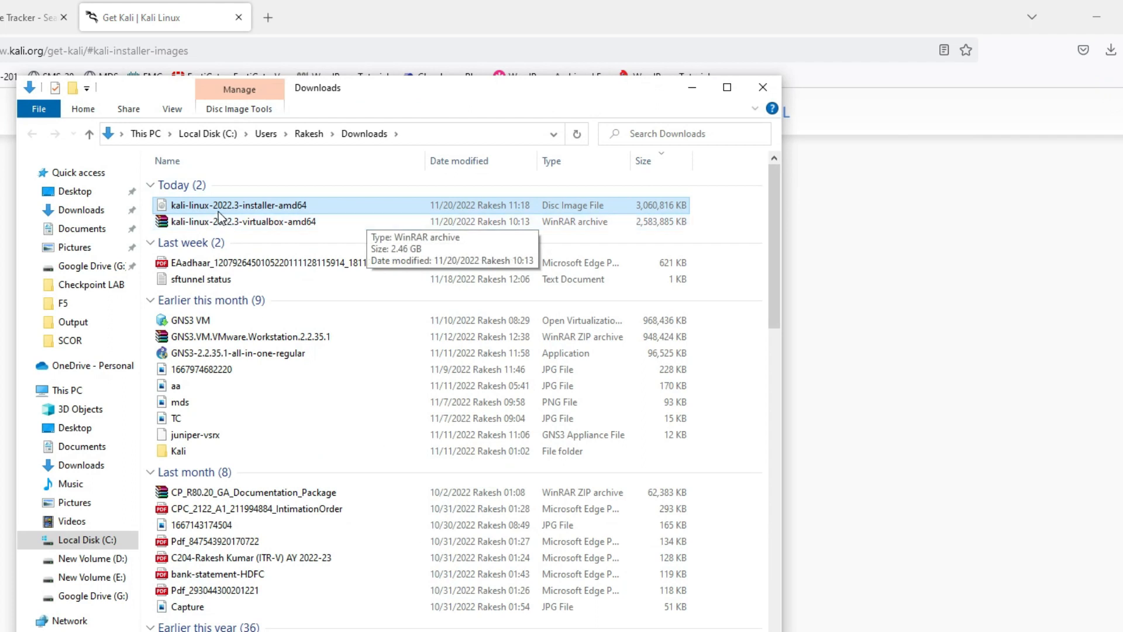
click(319, 202)
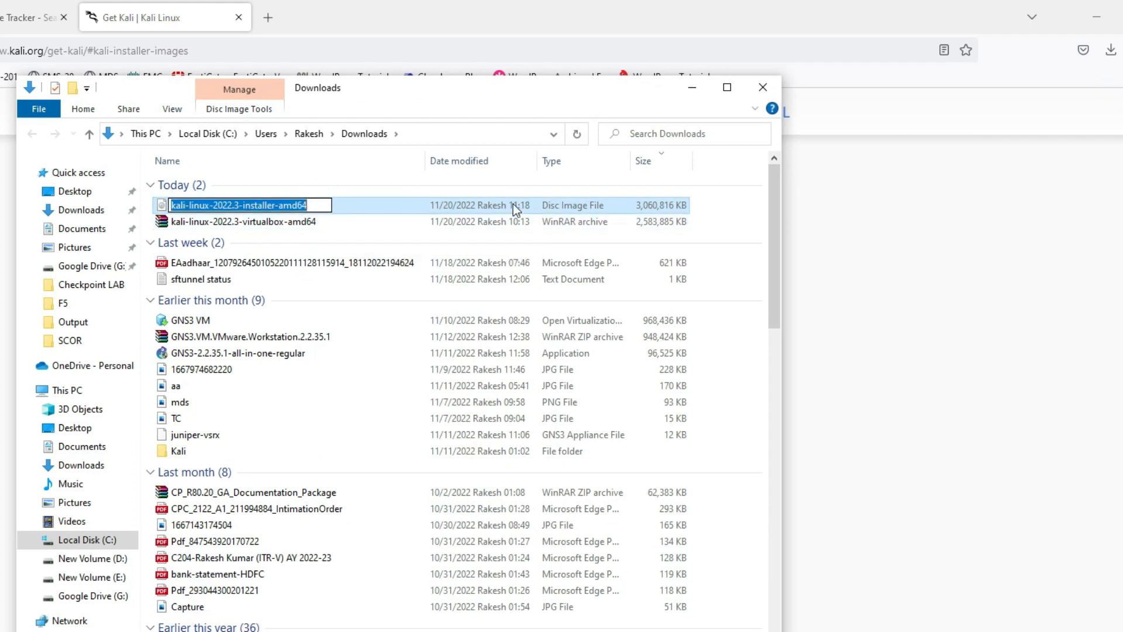
click(852, 223)
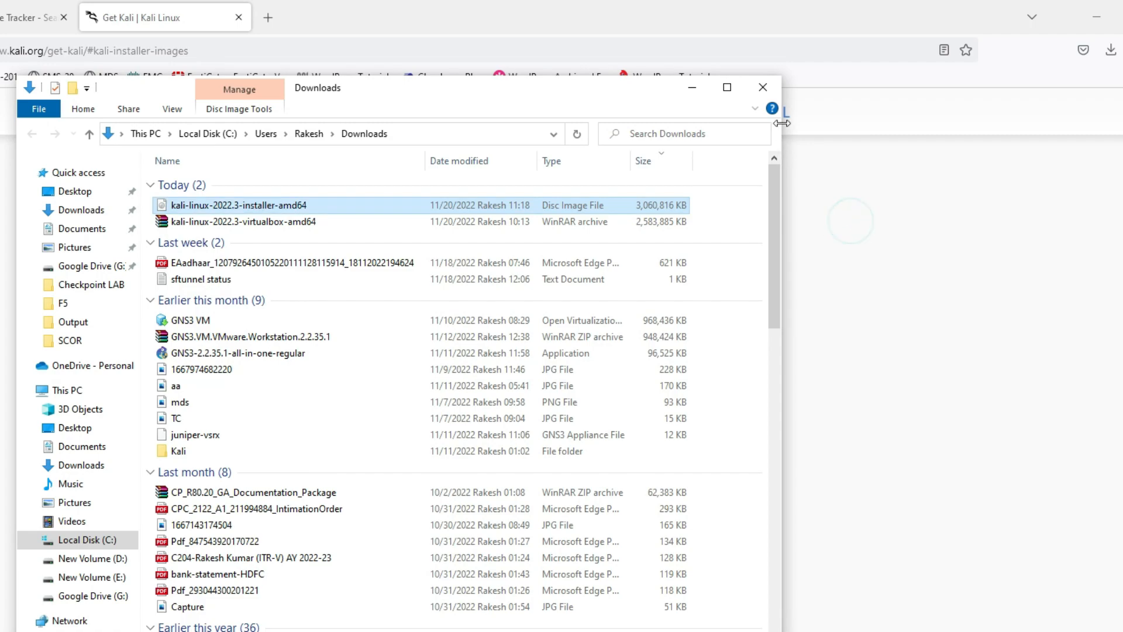
click(763, 87)
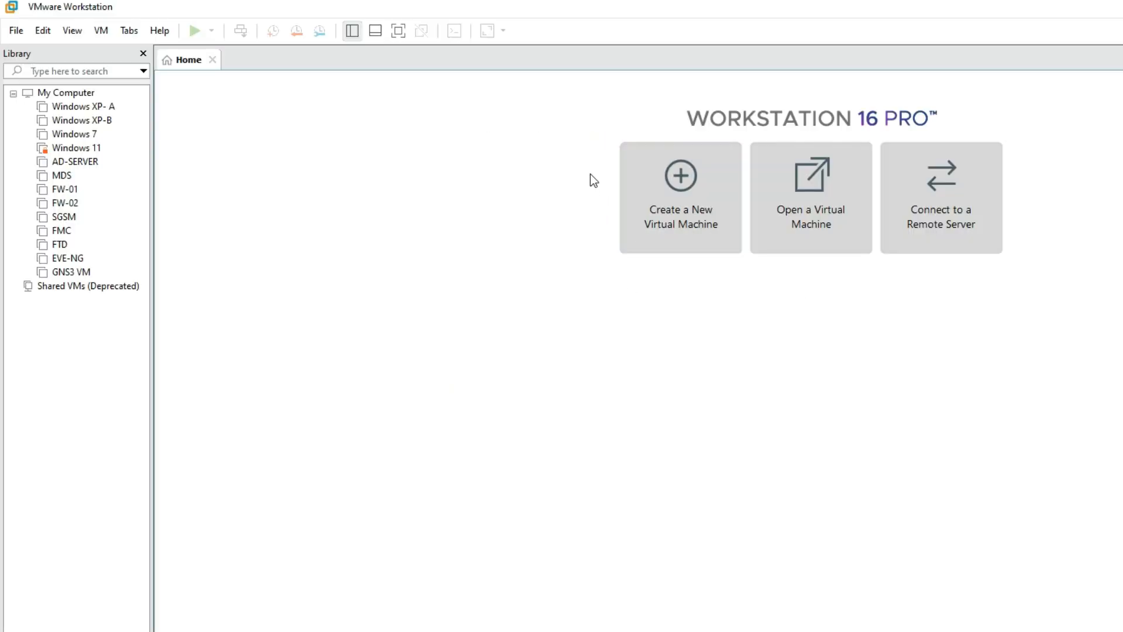
Step: Start creating a new virtual machine in VMware Workstation with the Typical (recommended) configuration
click(695, 196)
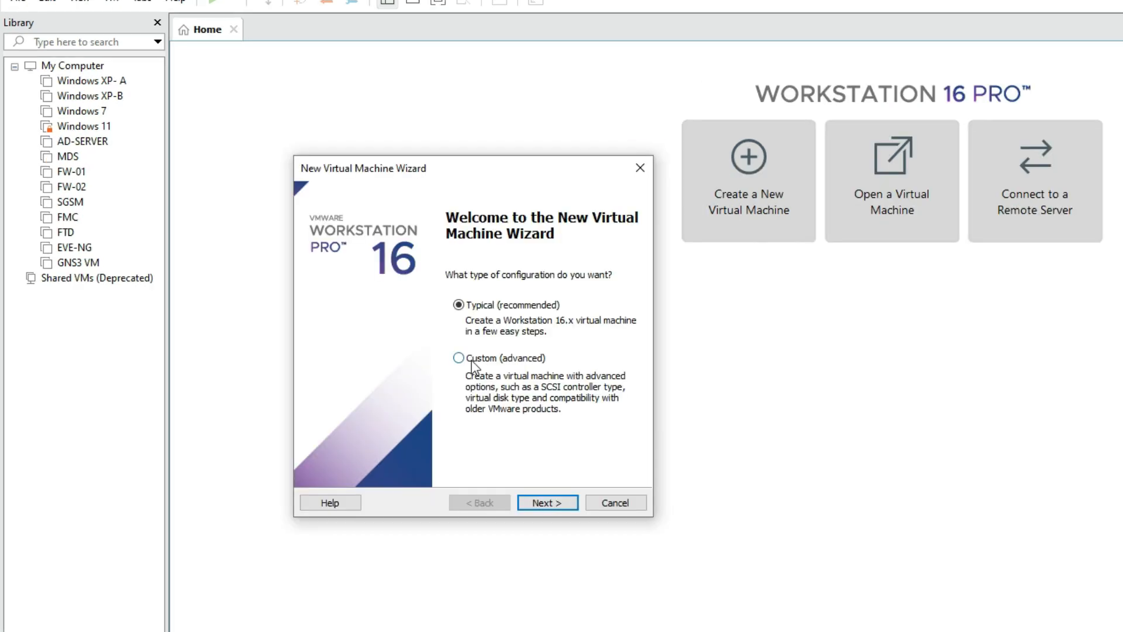
click(461, 316)
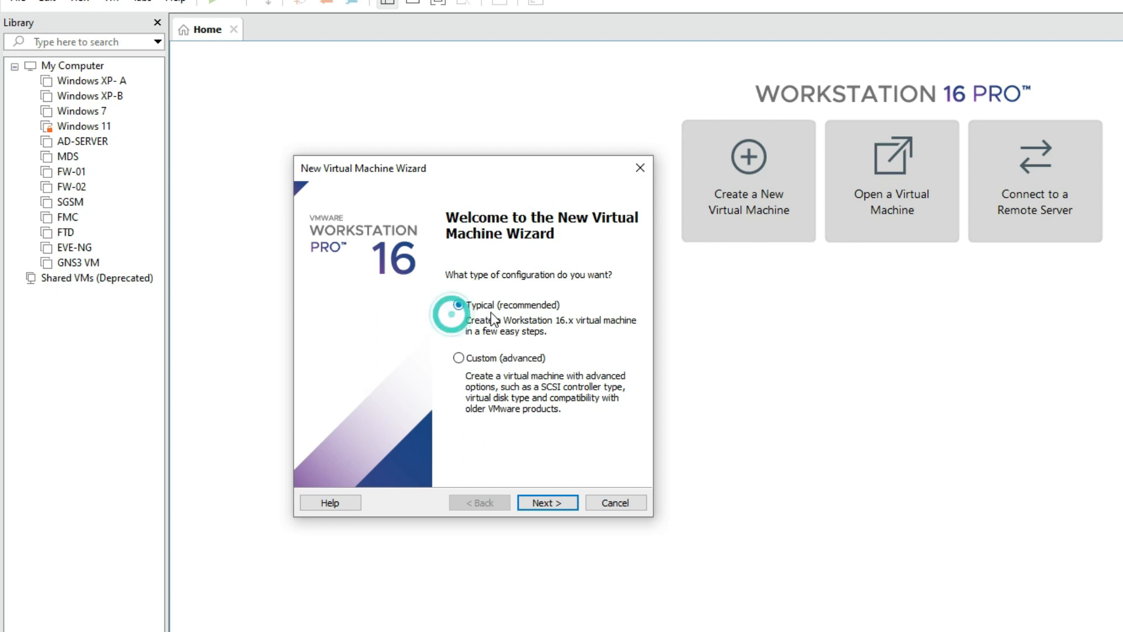
click(549, 505)
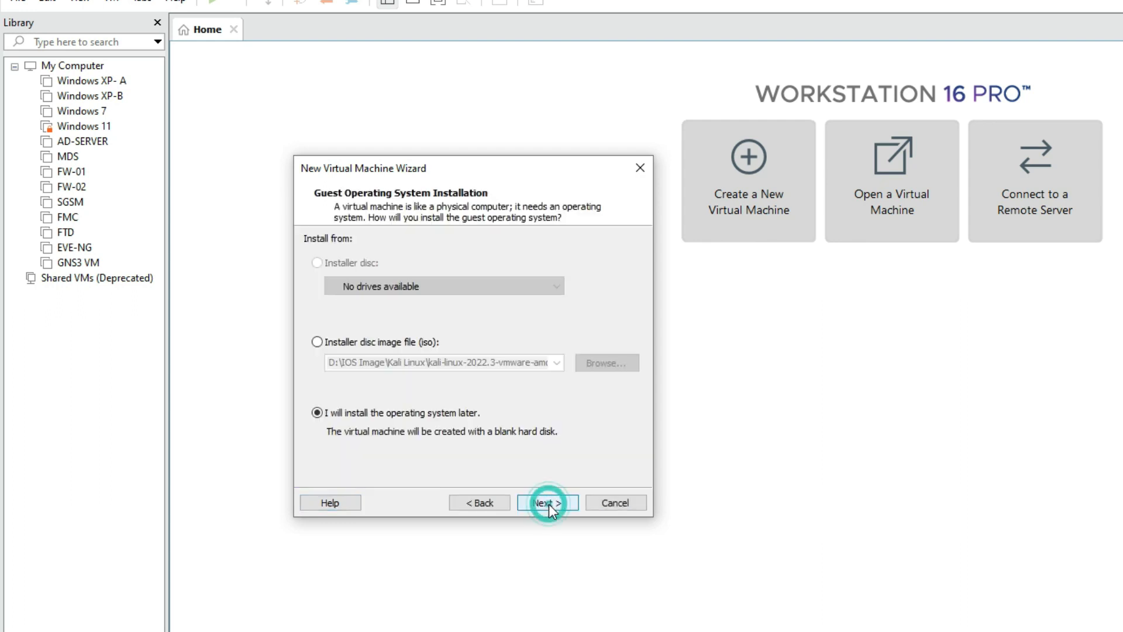
Step: Choose kali-linux-2022.3-installer-amd64 from the Downloads folder as the installer disc image file for the guest system
click(369, 345)
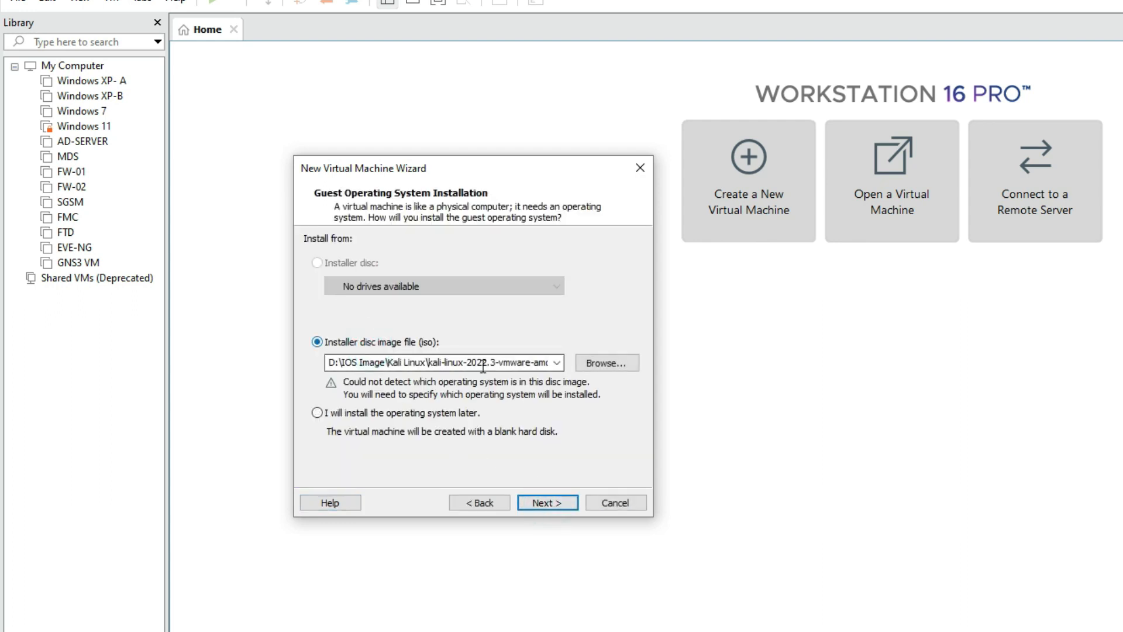
click(607, 363)
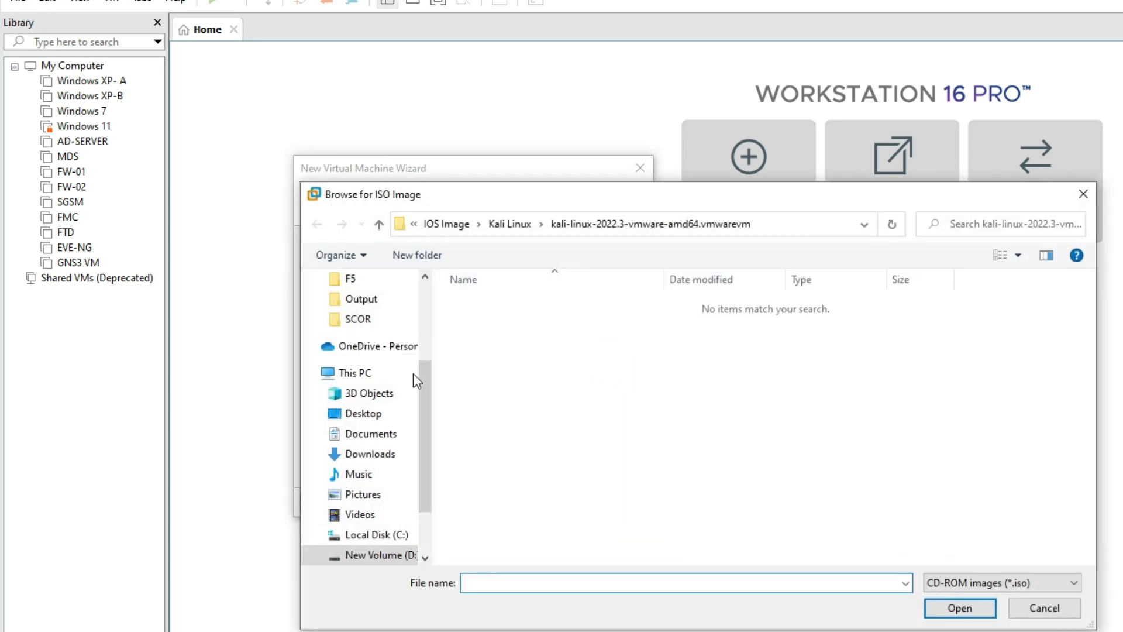
scroll(378, 485, up, 3)
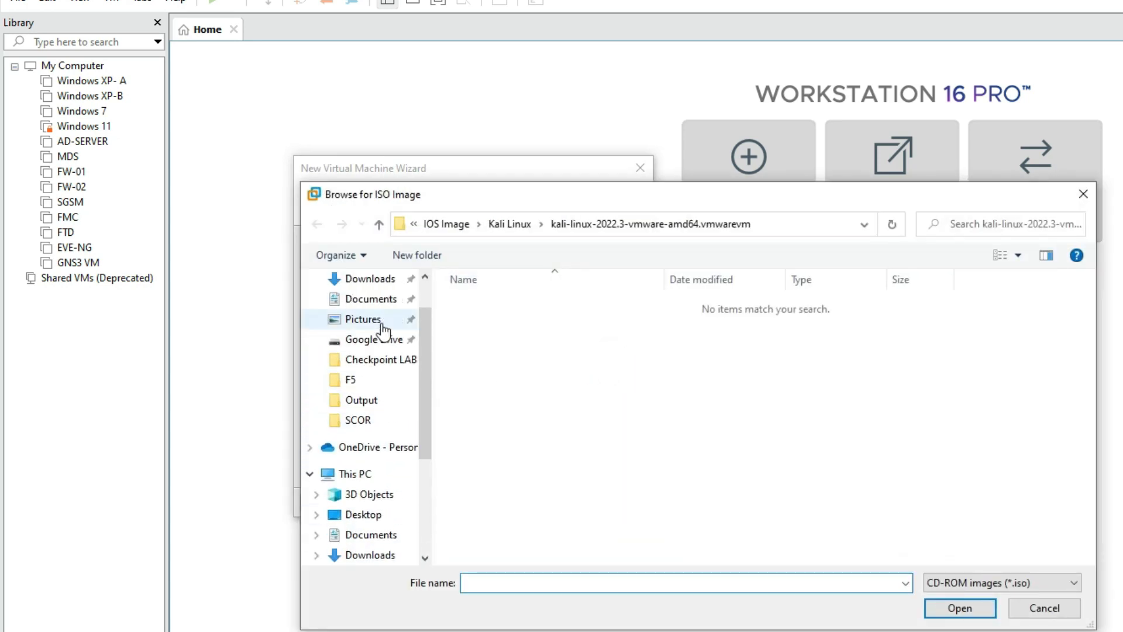
click(372, 281)
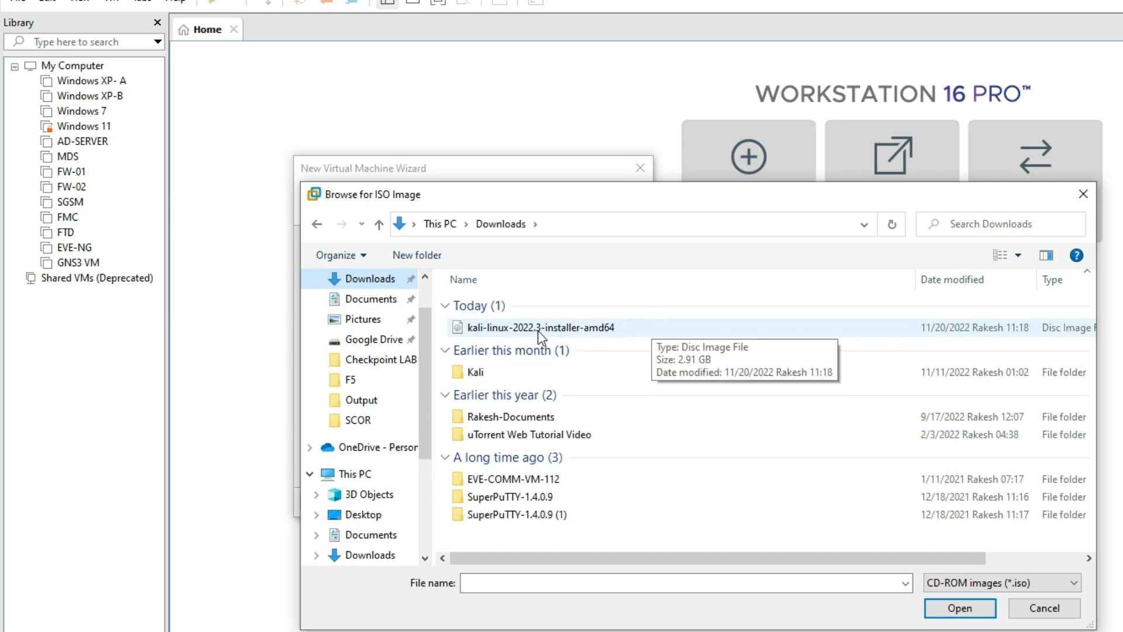
click(637, 331)
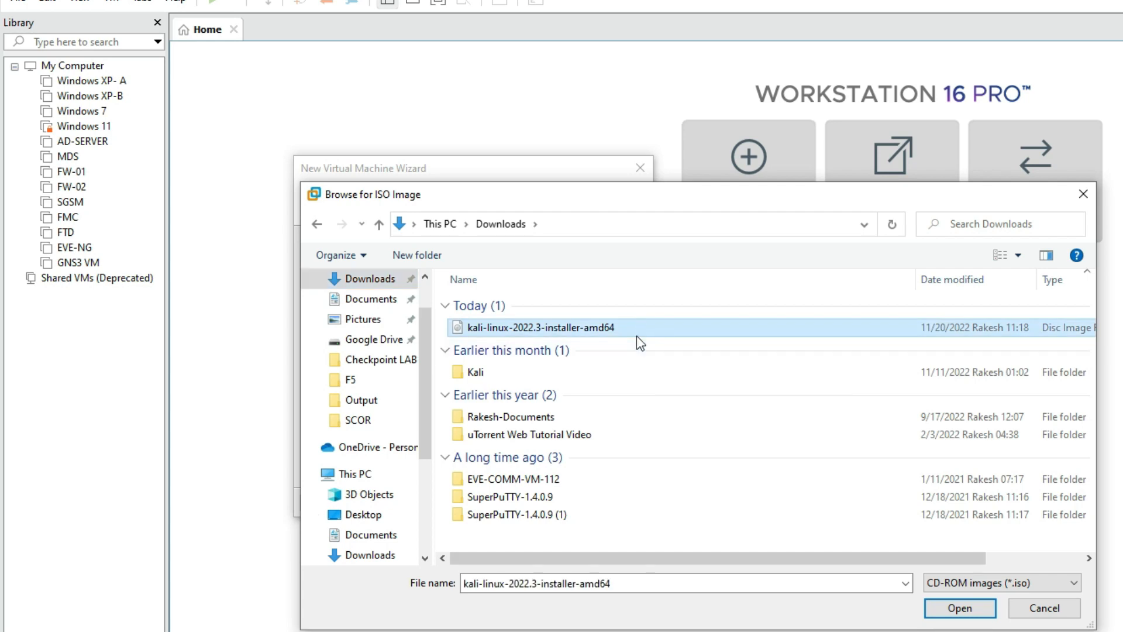
click(933, 606)
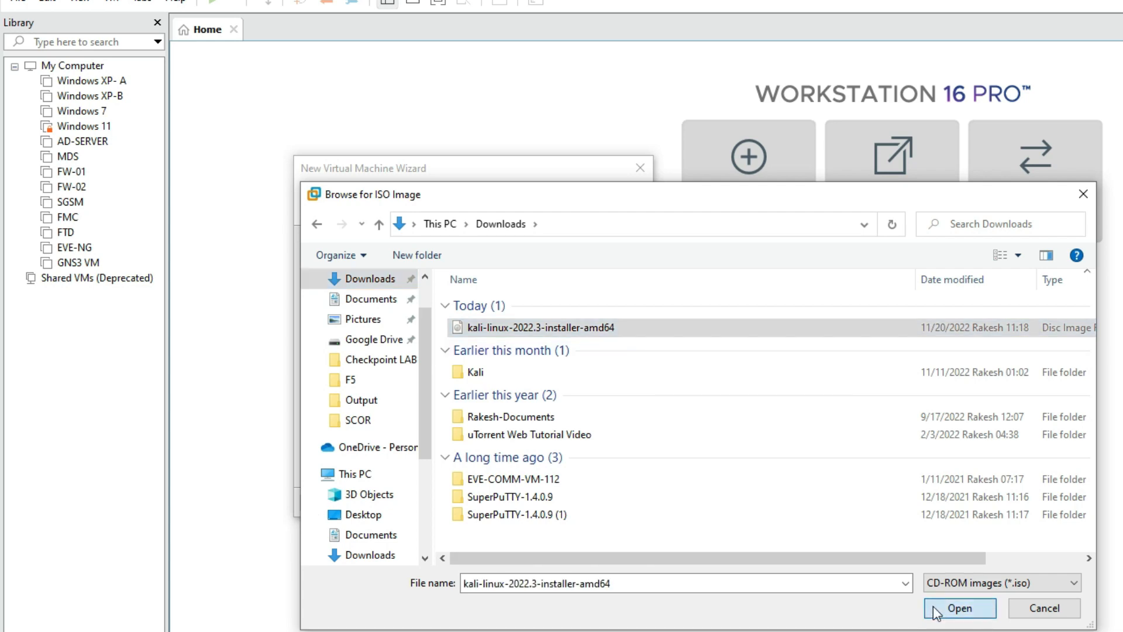
click(561, 505)
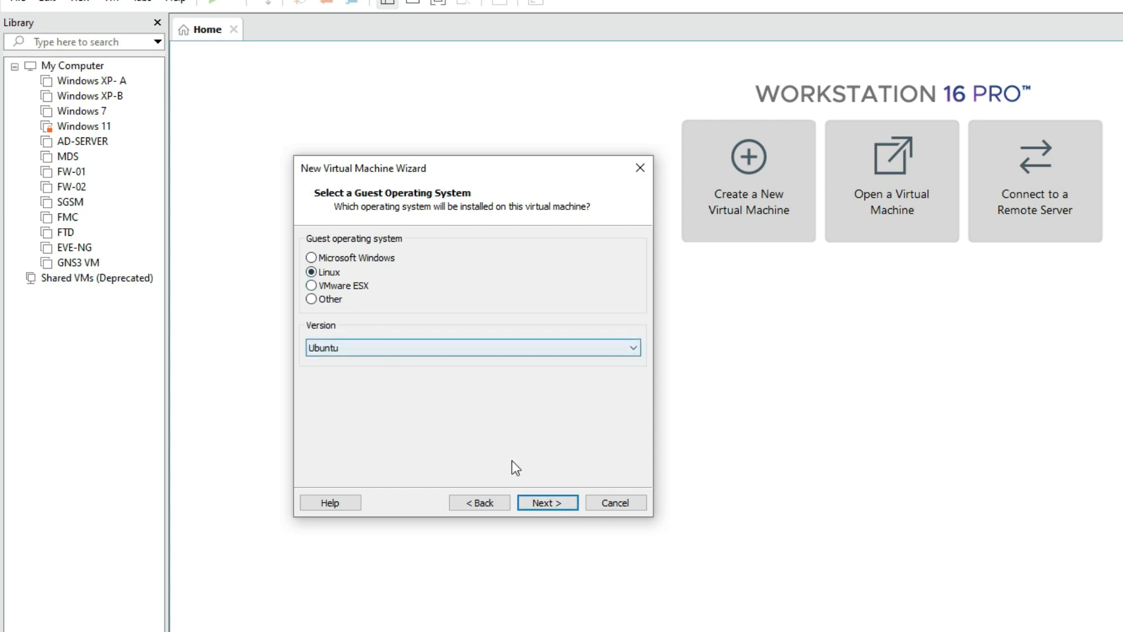
Step: Accept Linux with version Ubuntu as the guest operating system and name the virtual machine Kali-Linux 2022.3
click(556, 505)
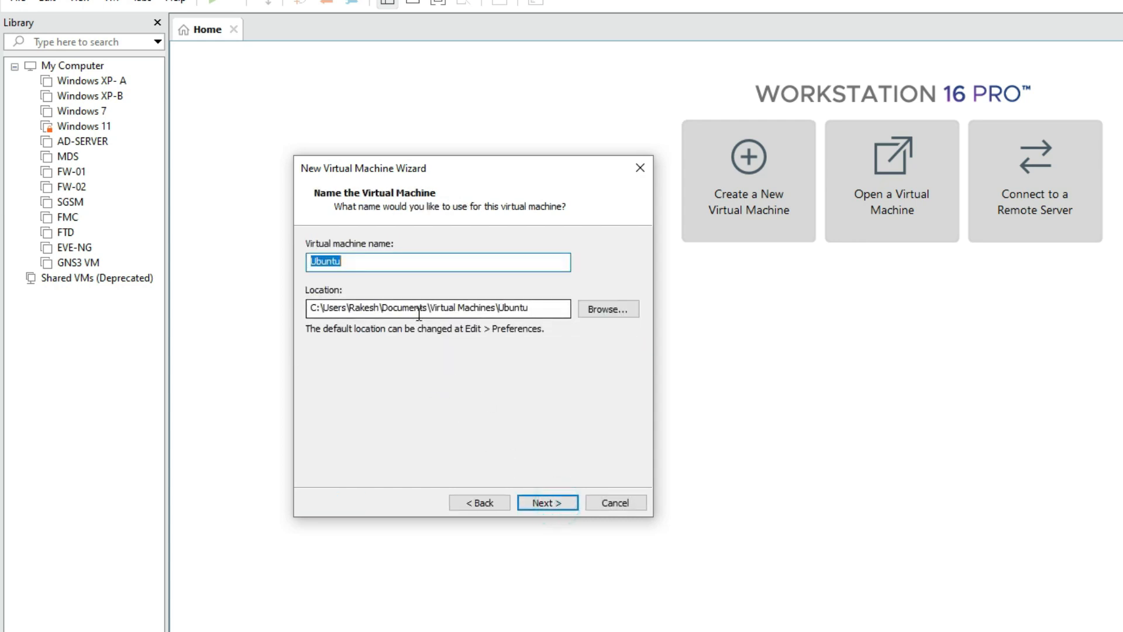
text(Kali-Linux 2022)
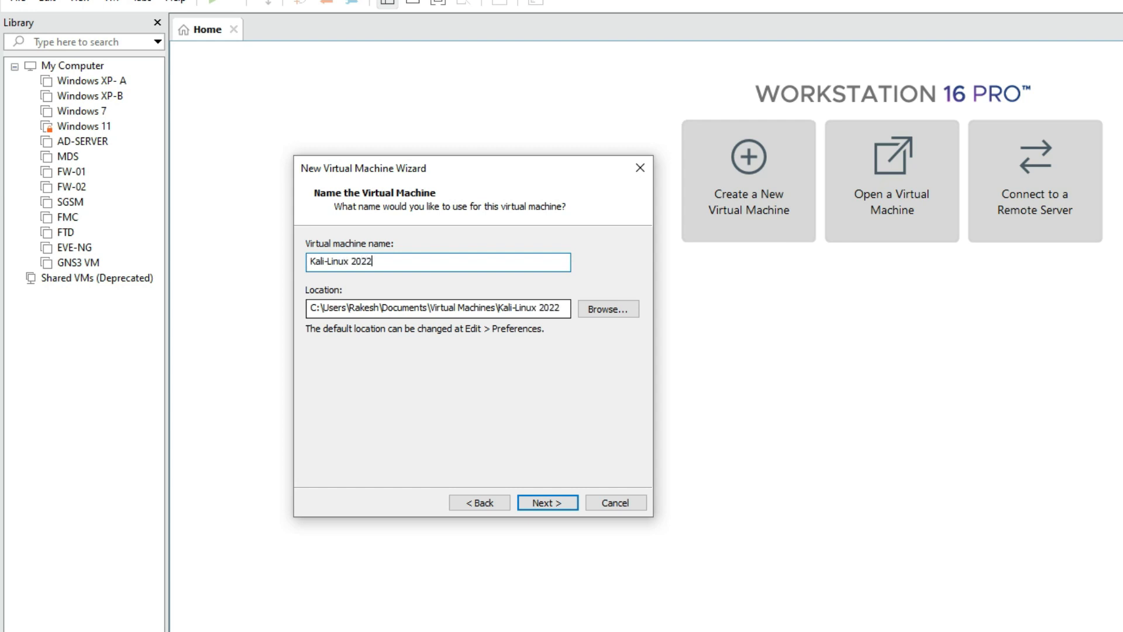
text(.3)
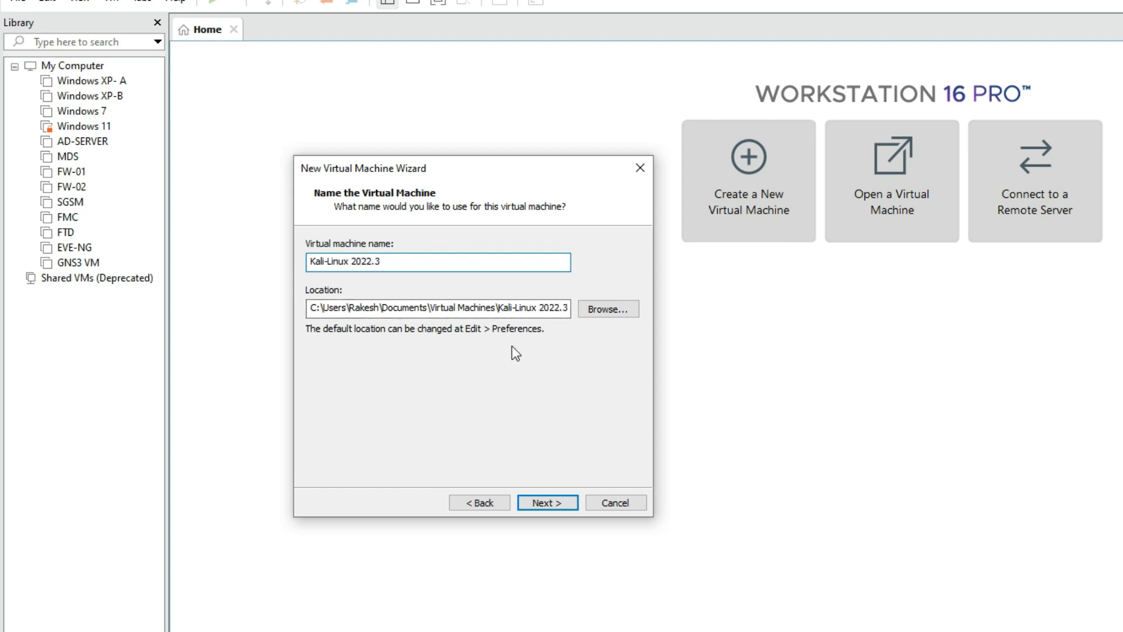
click(535, 503)
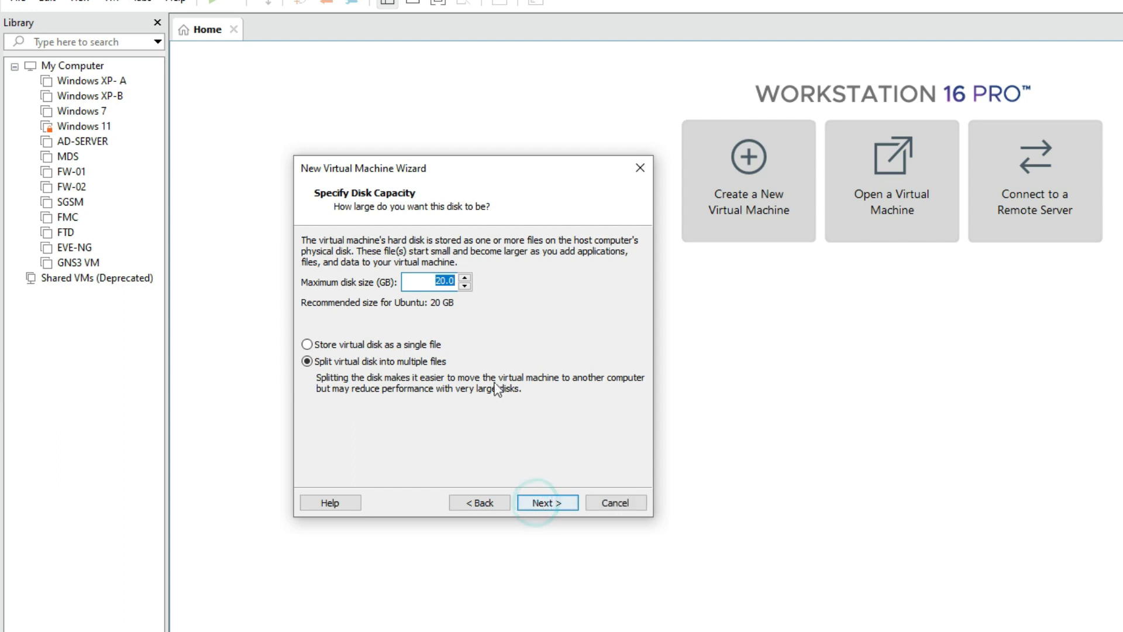
Step: Set the maximum disk size to 100 GB and store the virtual disk as a single file
text(100)
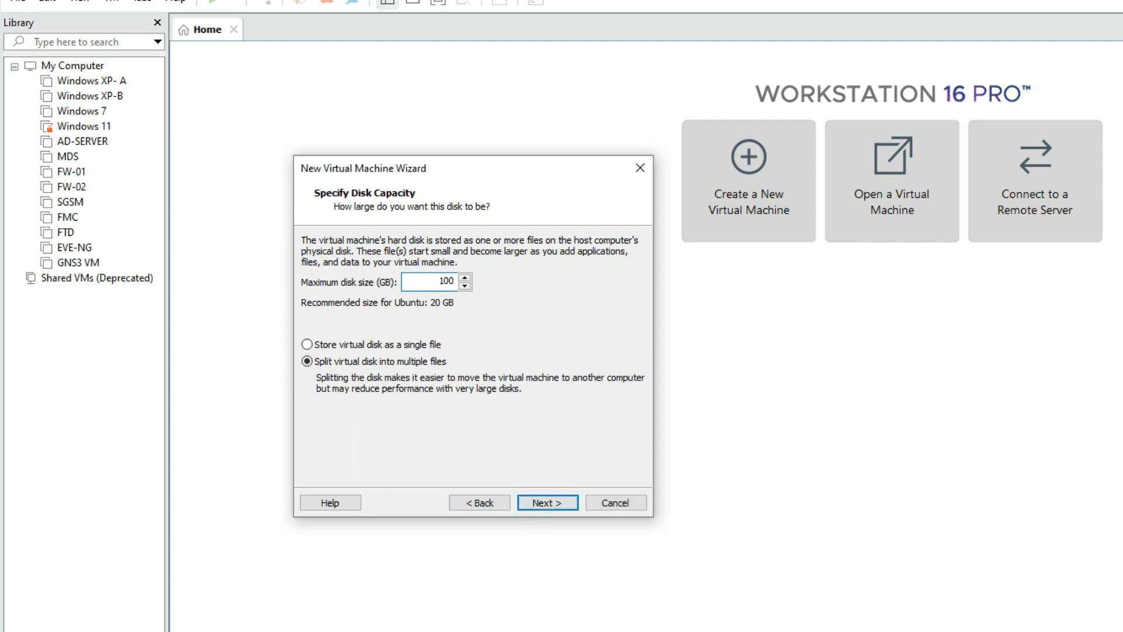
click(363, 345)
click(542, 502)
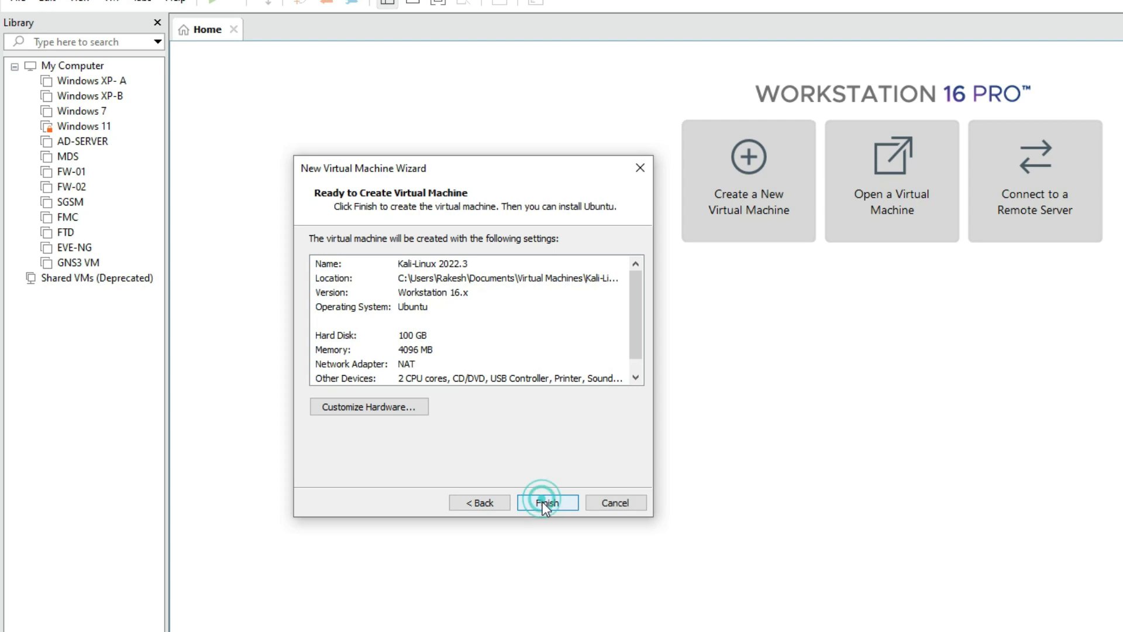
Step: Customize the hardware so the network adapter uses the custom virtual network VMnet10
click(390, 410)
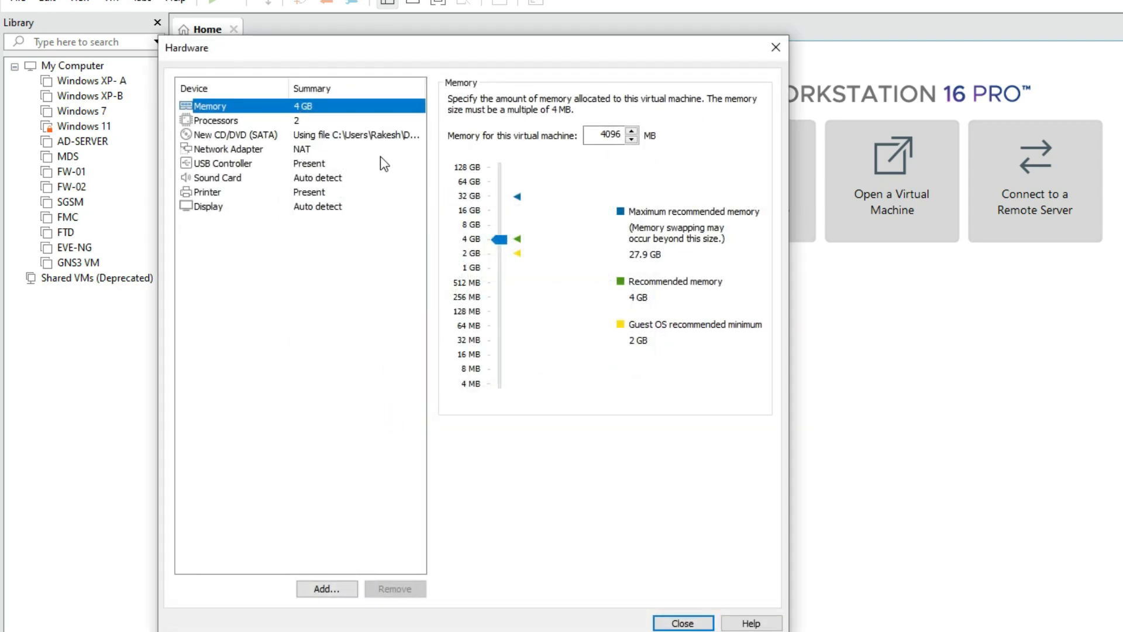
click(300, 148)
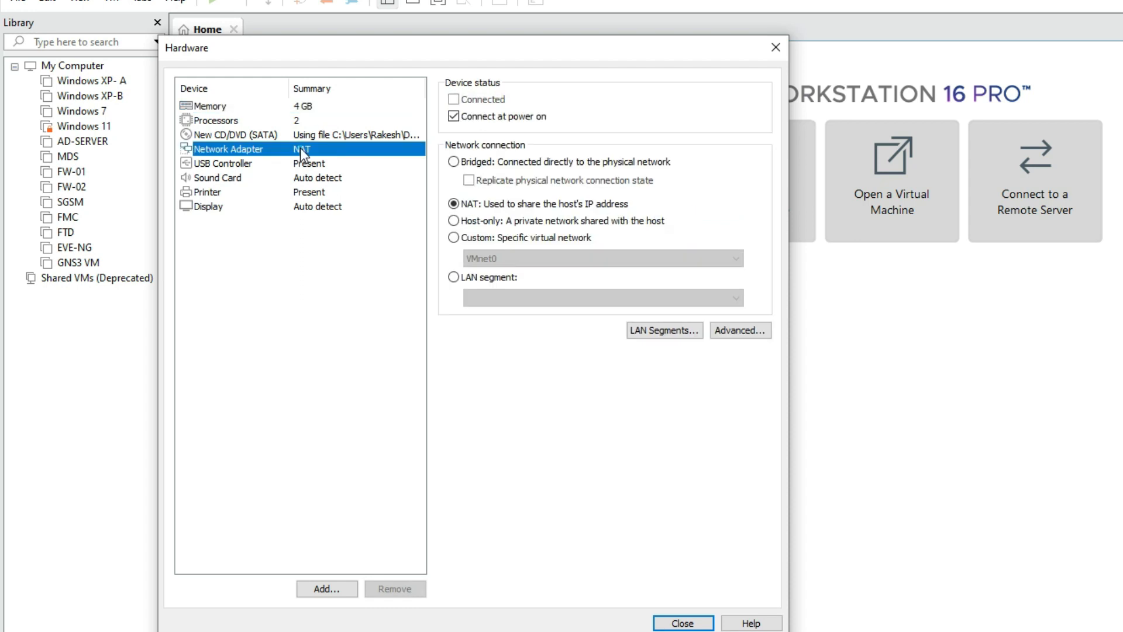
click(462, 238)
click(476, 258)
click(499, 384)
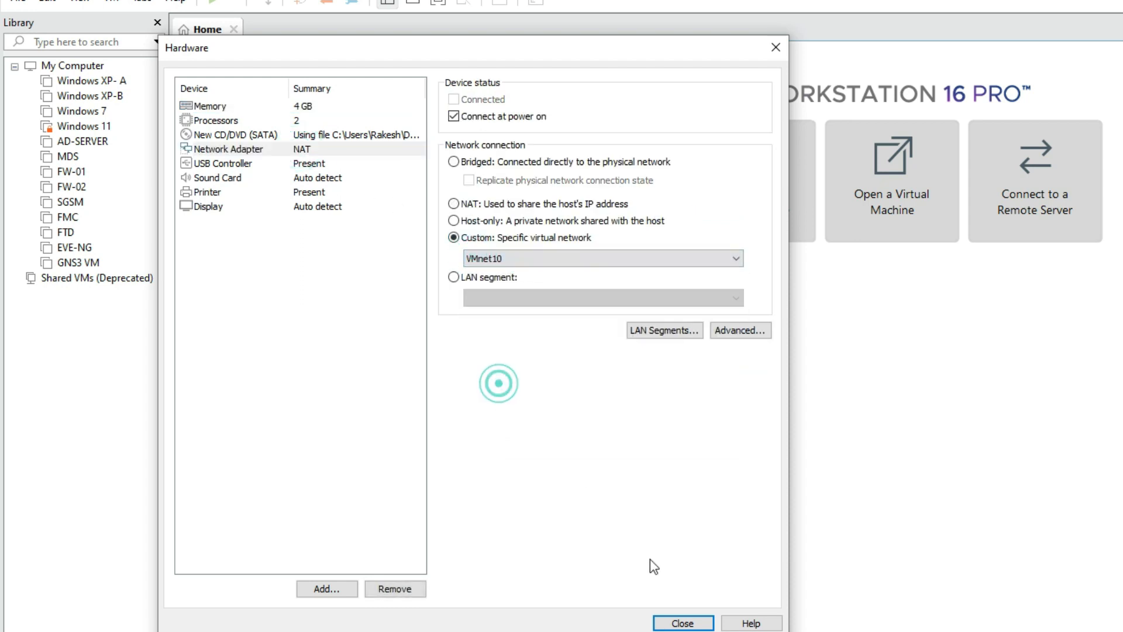
click(673, 621)
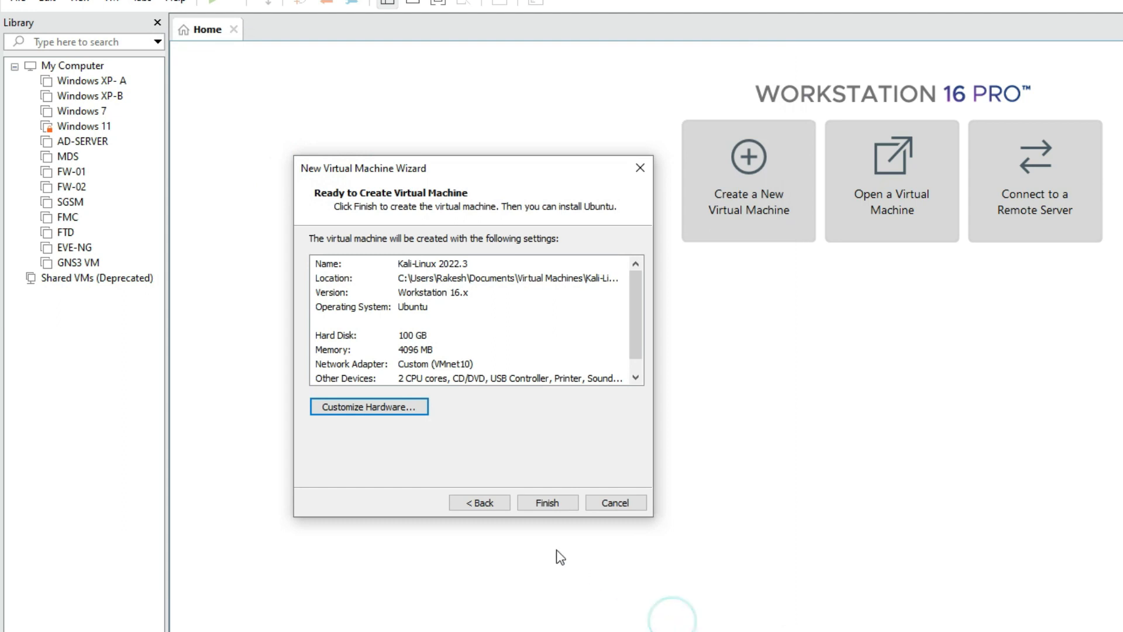
Step: Finish creating the Kali-Linux 2022.3 virtual machine and boot it into the installer's Graphical install
click(541, 505)
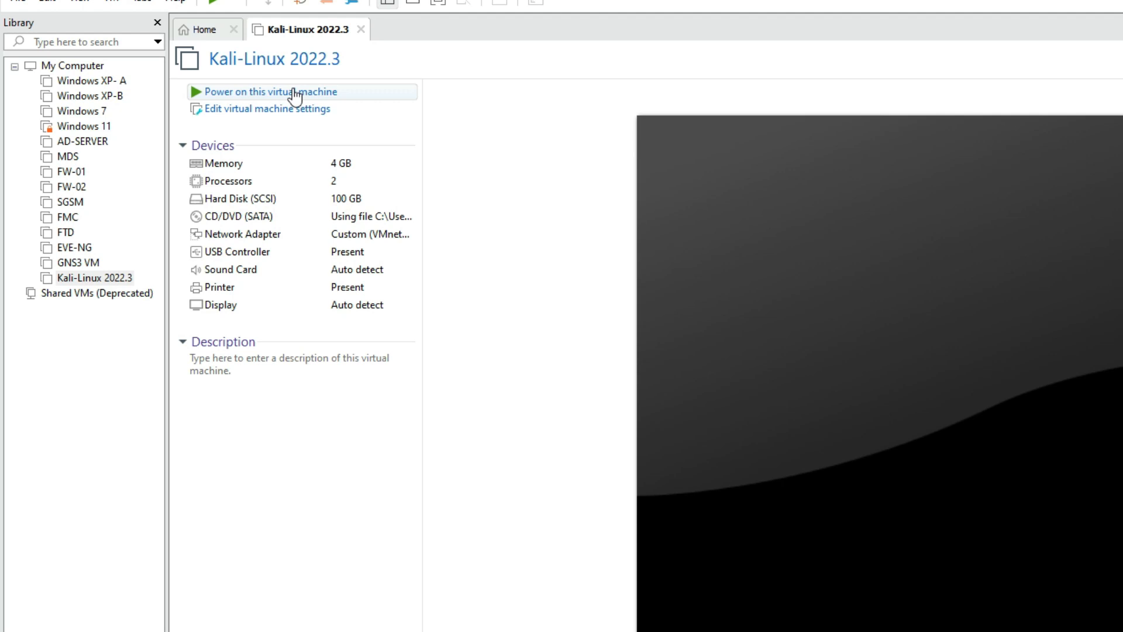
click(294, 93)
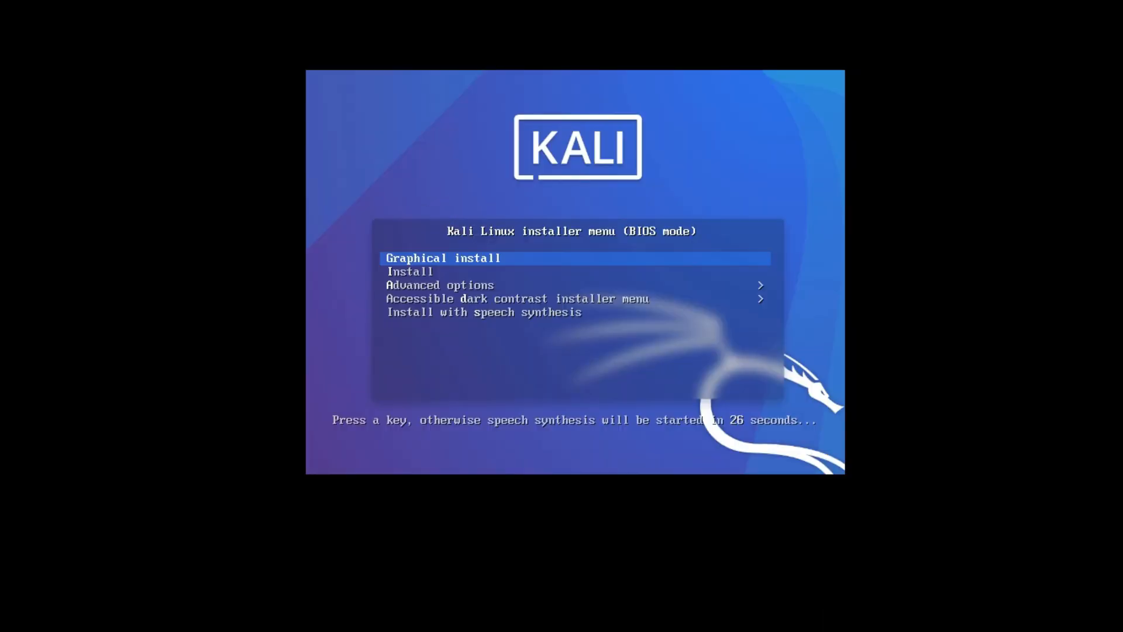
key(Return)
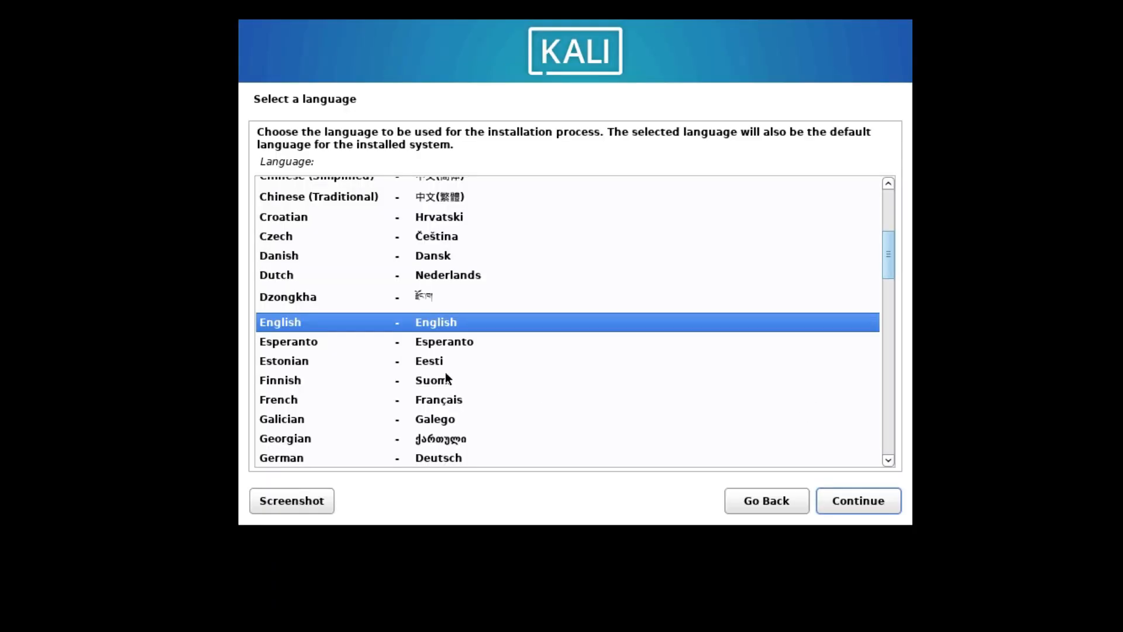
Step: Accept English as the installation language, United States as the location and American English as the keymap
click(872, 503)
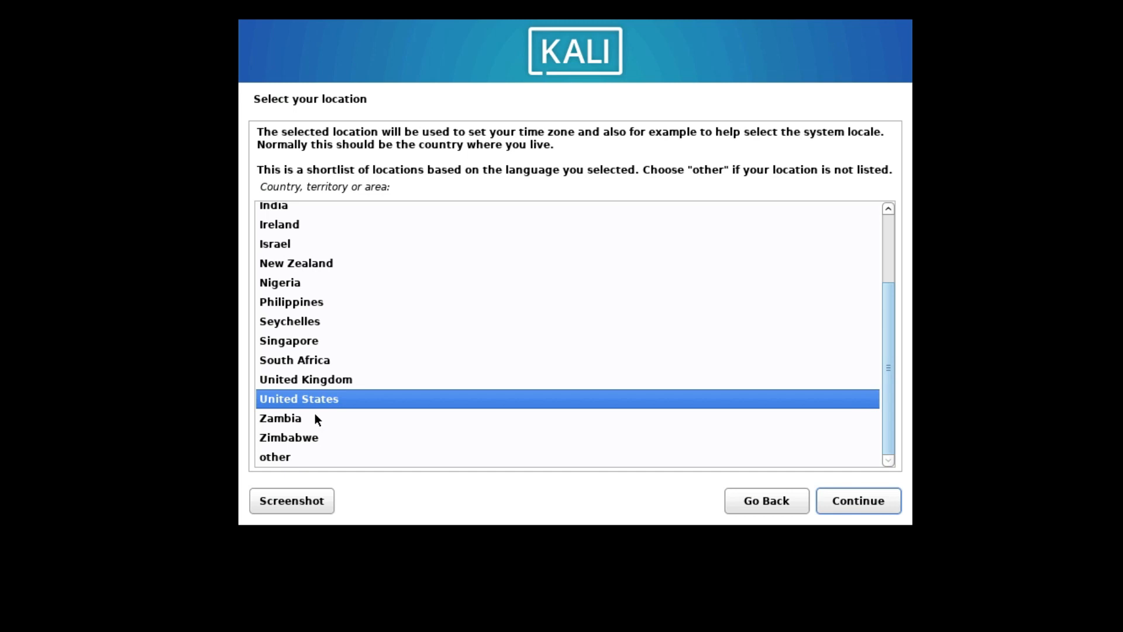
click(860, 507)
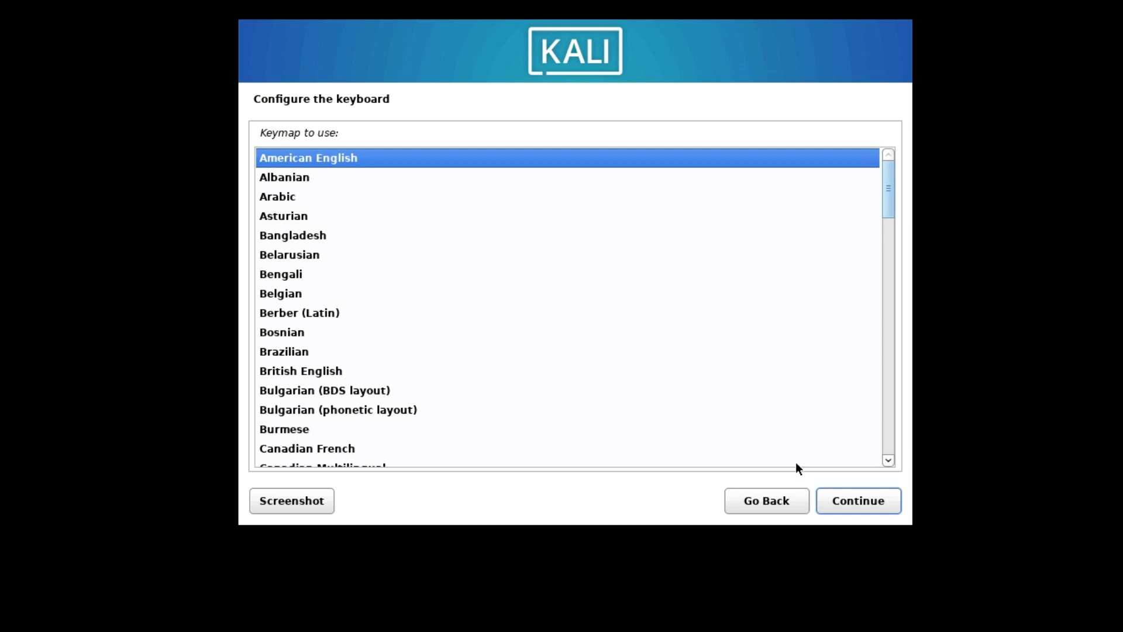
click(848, 503)
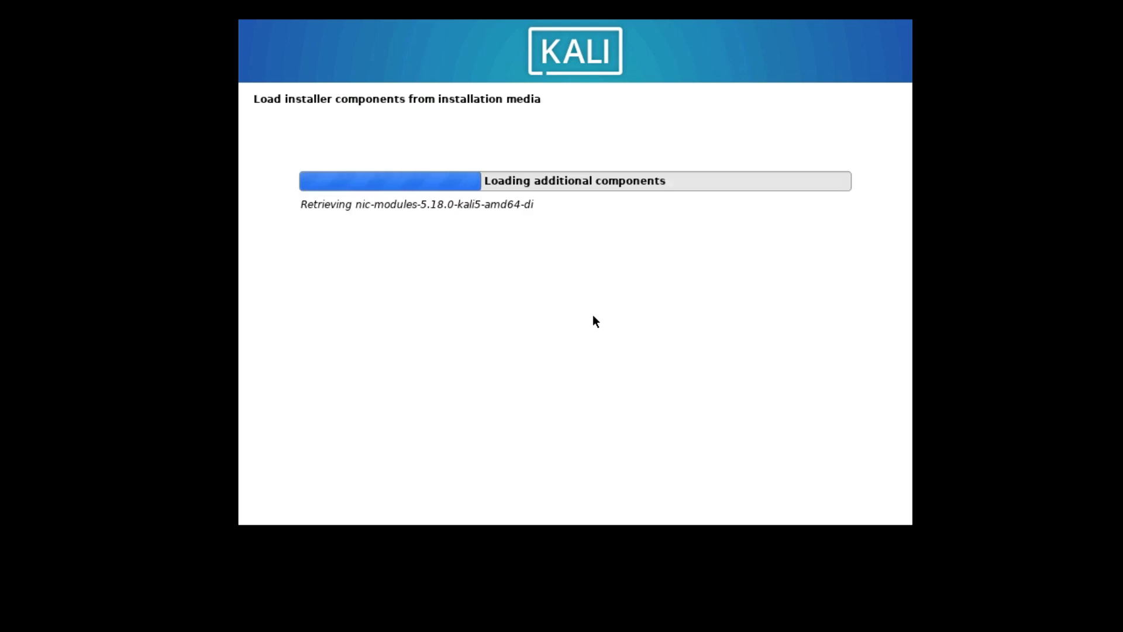
Step: Configure the network with the hostname kali and leave the domain name blank
click(347, 226)
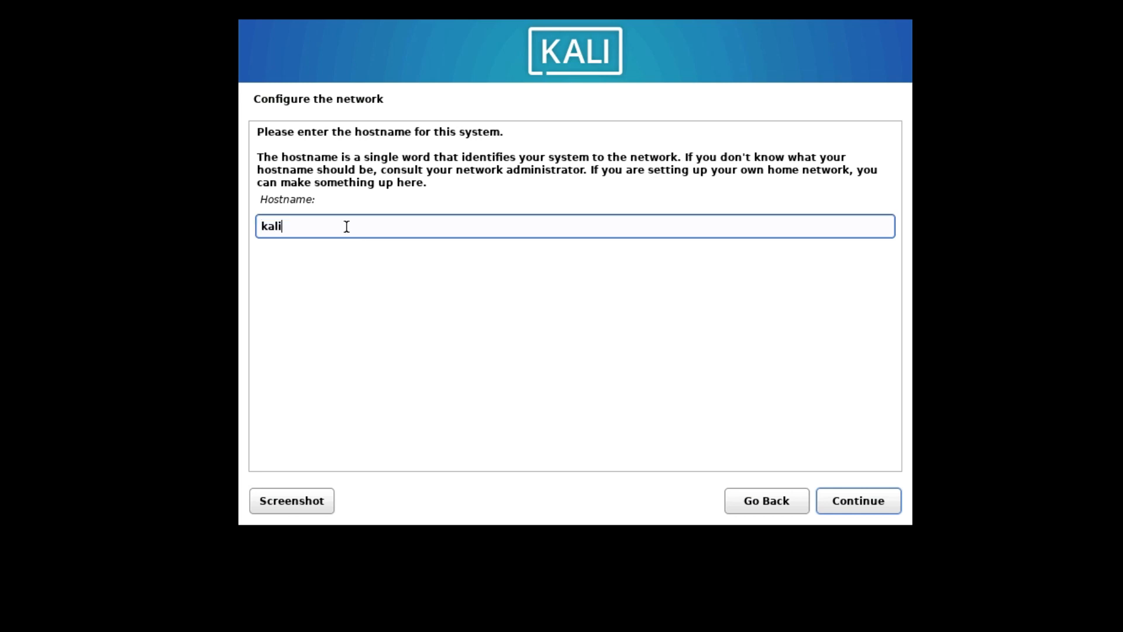
drag(346, 227, 239, 225)
click(877, 498)
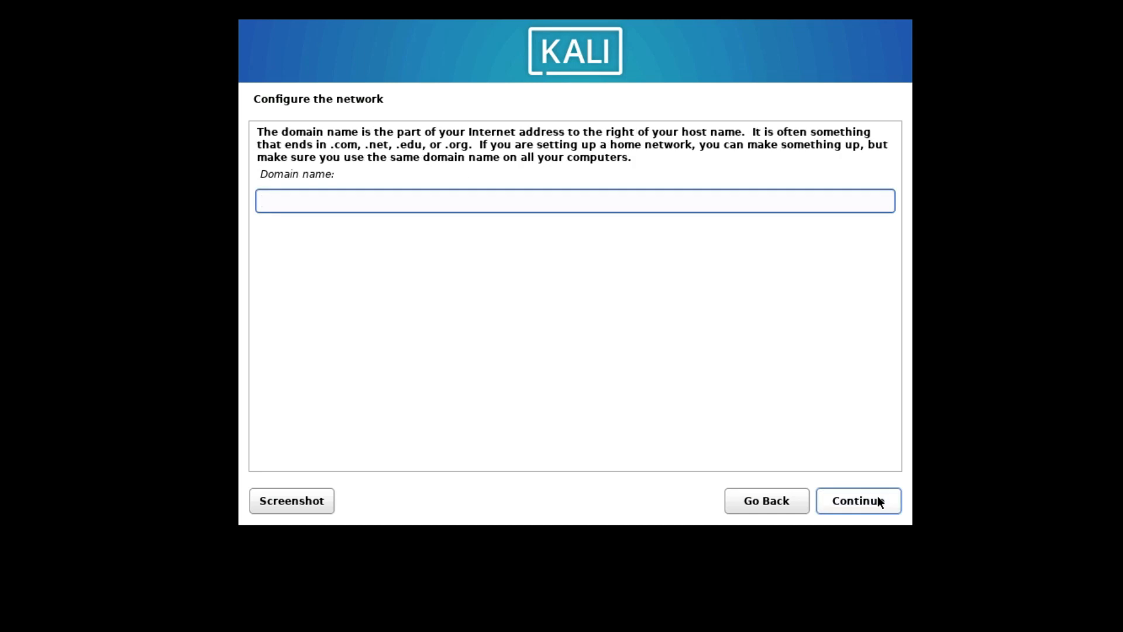
click(878, 497)
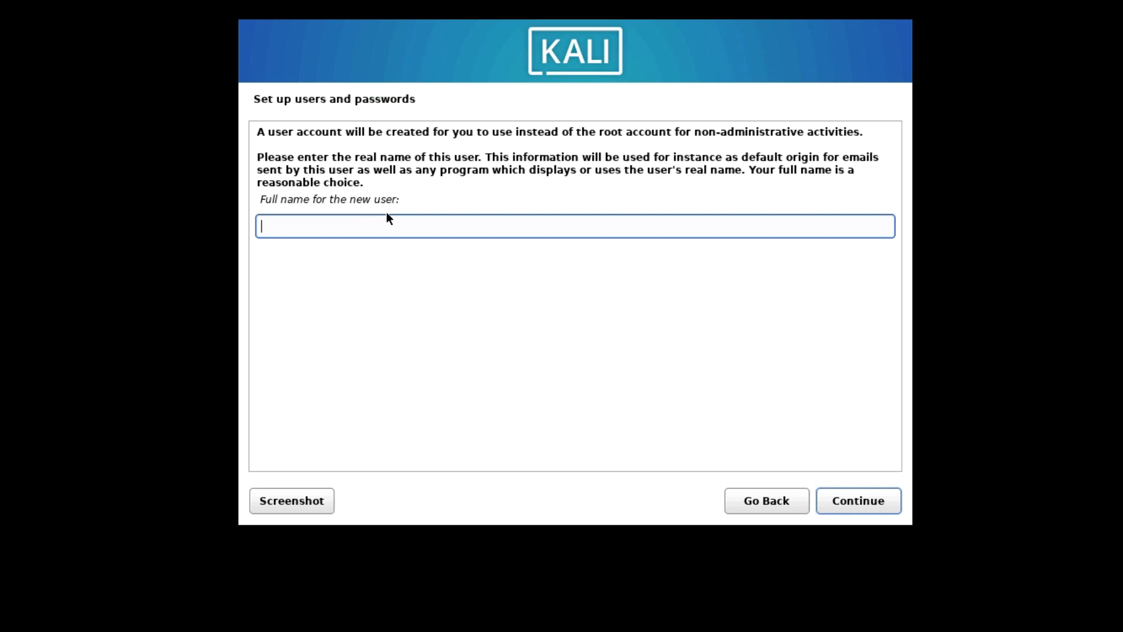
Step: Set the new user's full name to tech and accept tech as the account username
text(tech)
click(870, 500)
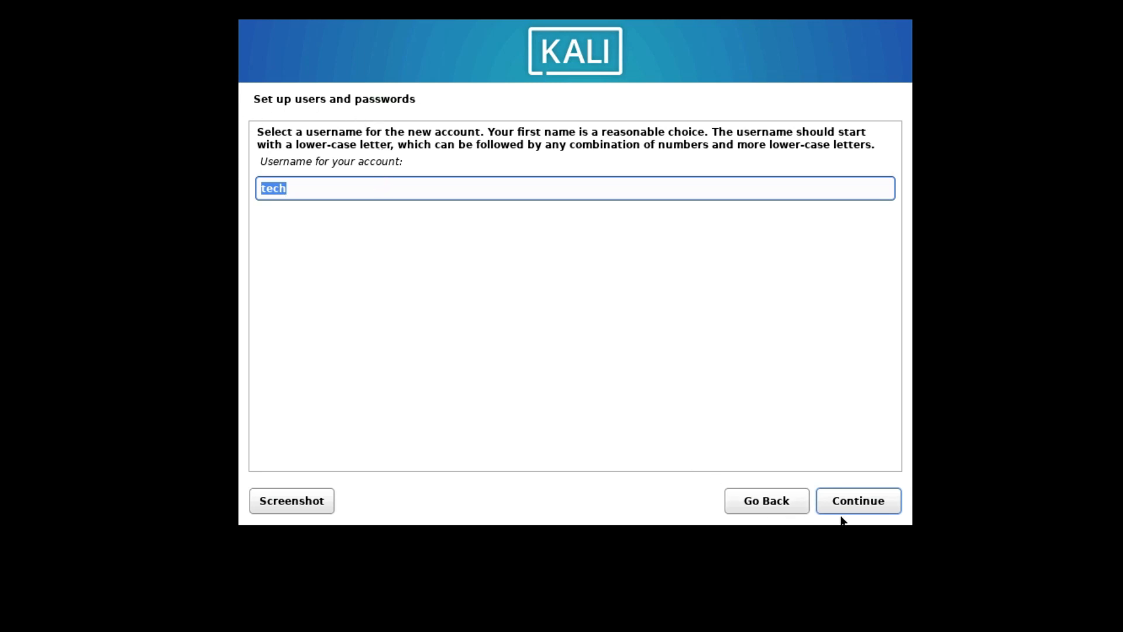
click(855, 502)
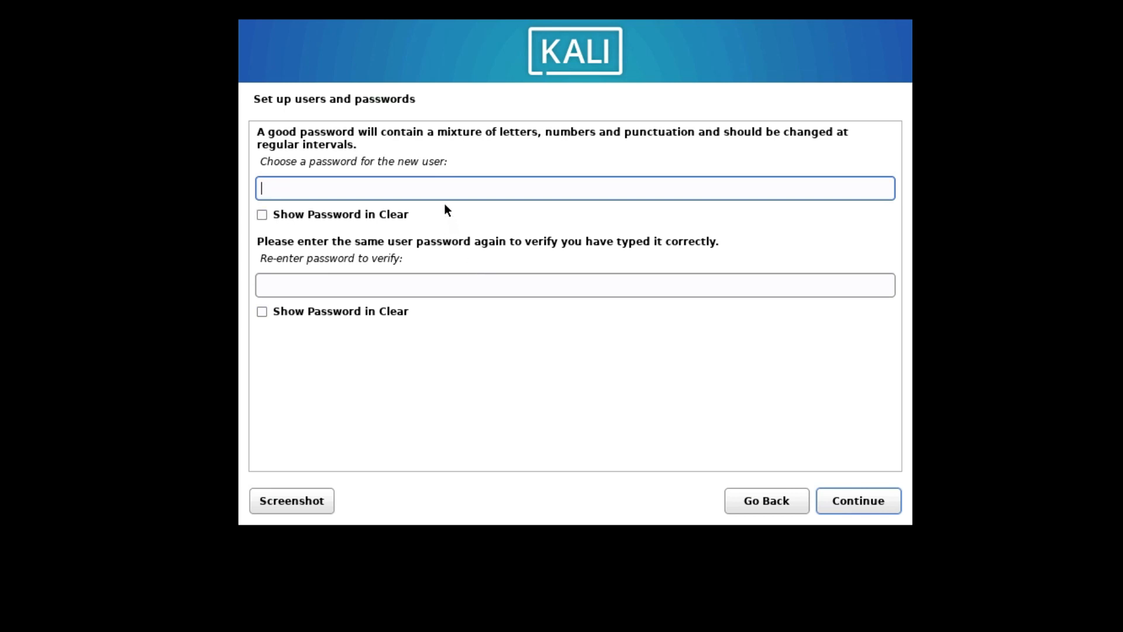
Step: Enter and verify the new user's password, and set the time zone to Pacific
text(*********)
key(Tab)
text(*********)
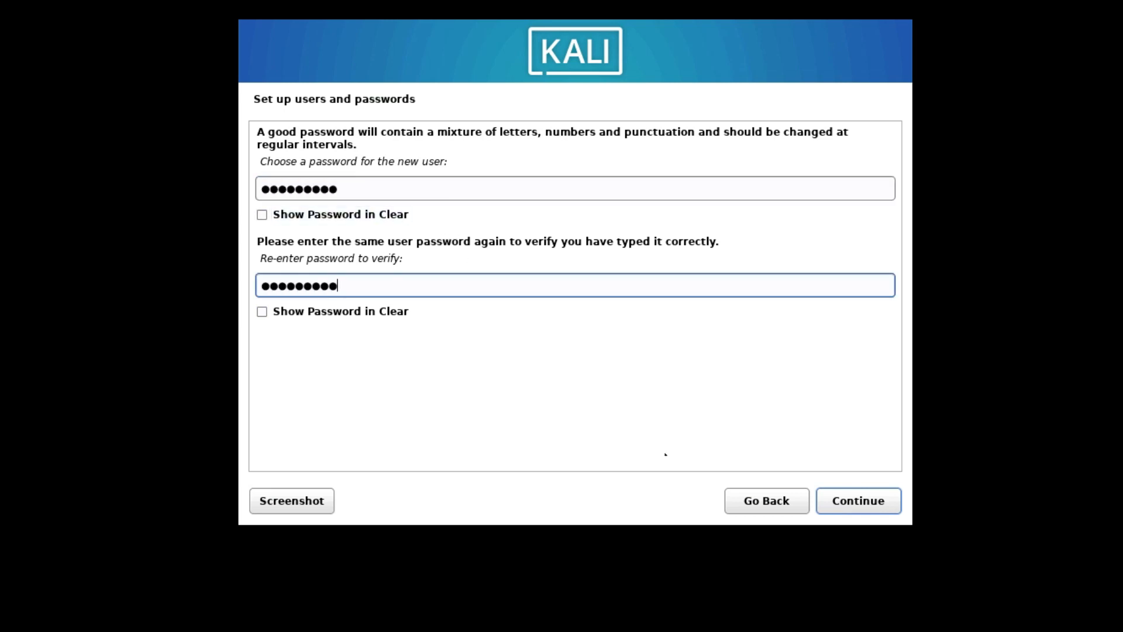
click(859, 500)
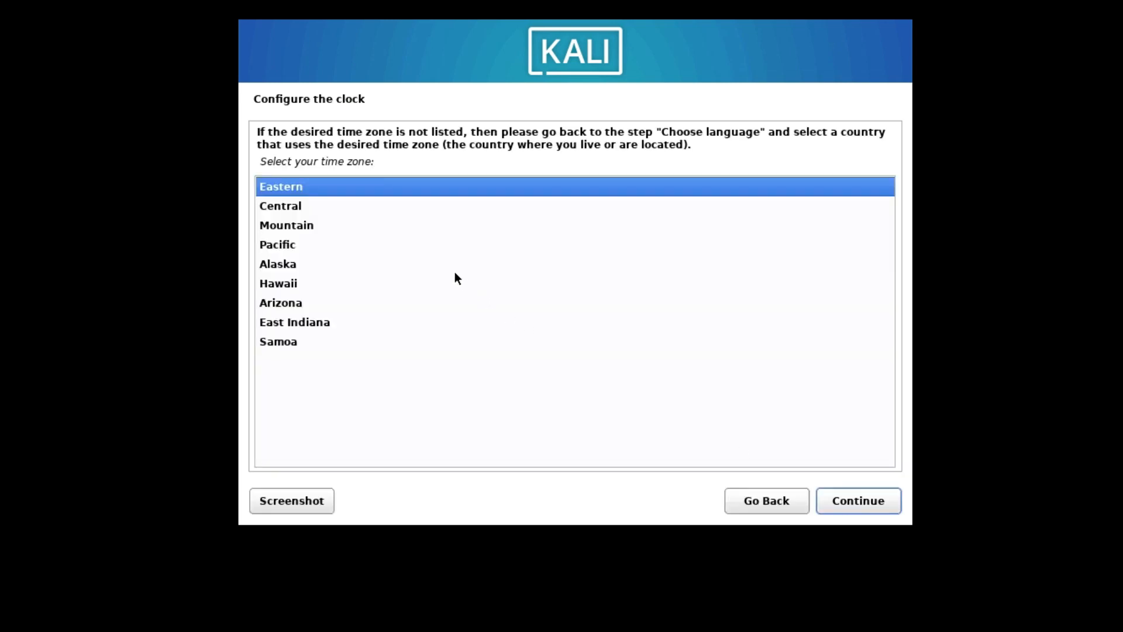
click(274, 246)
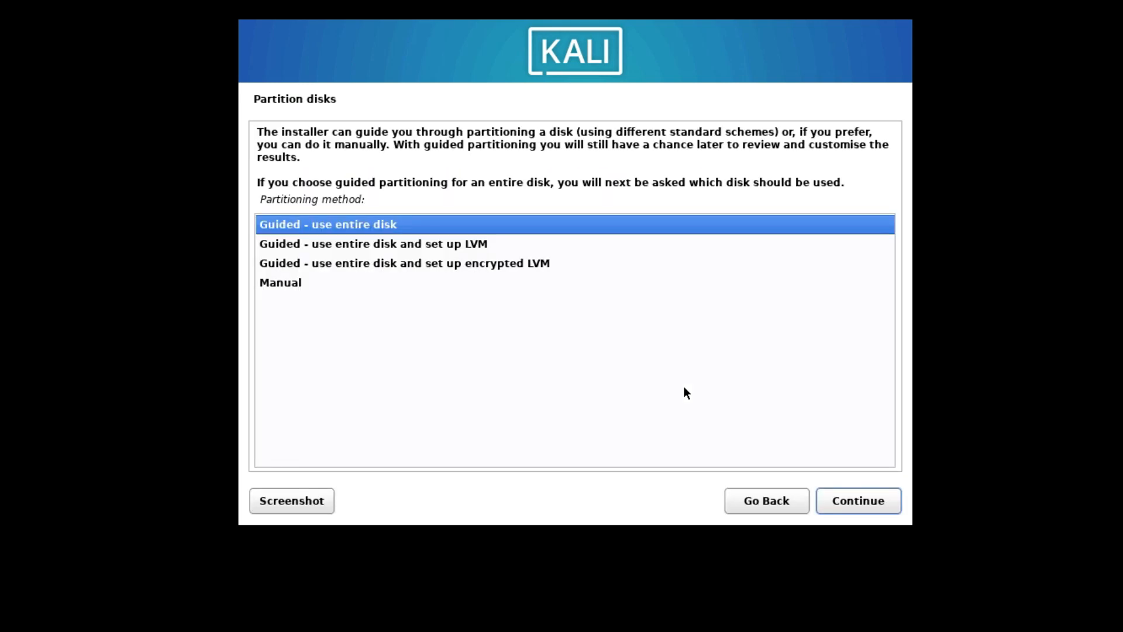
Step: Partition the SCSI33 (sda) VMware disk with Guided - use entire disk, keeping all files in one partition
click(368, 241)
click(366, 227)
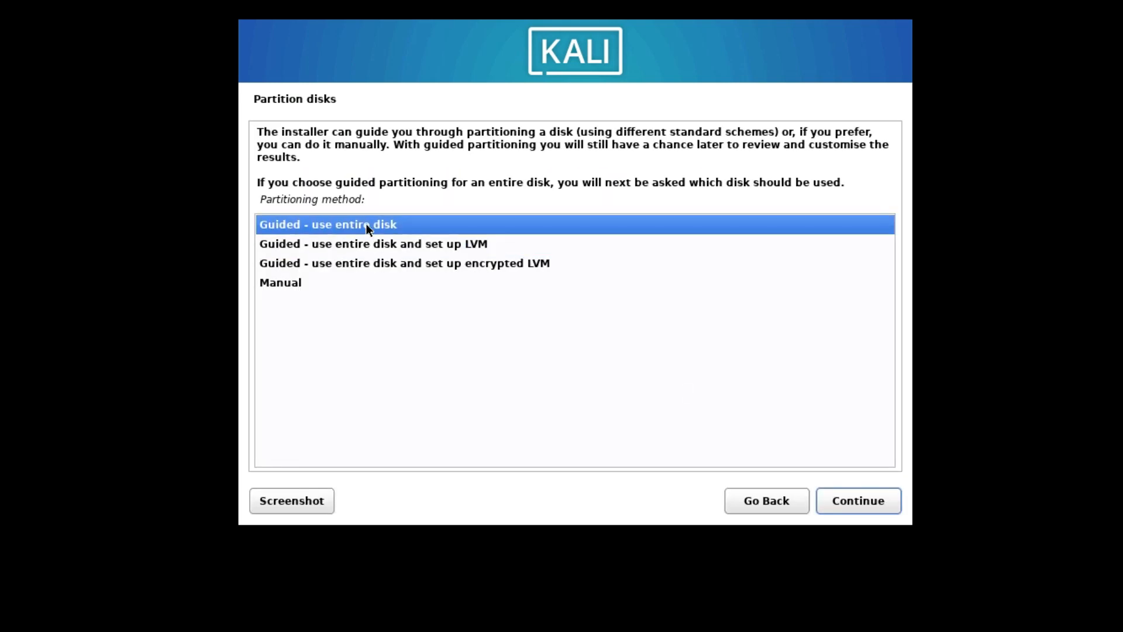
click(844, 499)
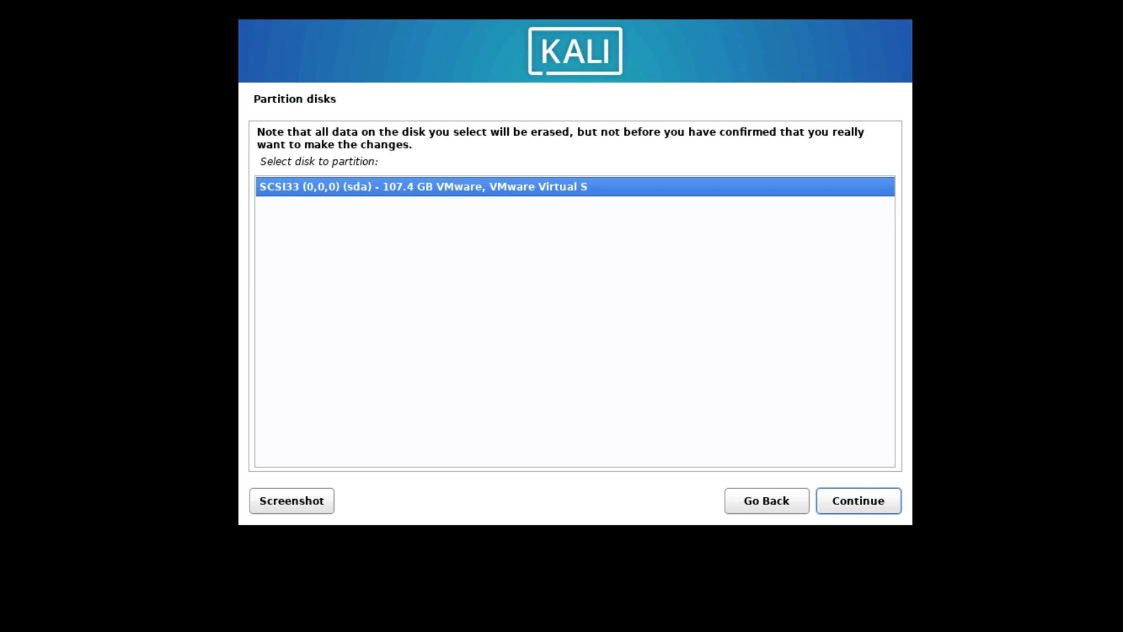
click(842, 501)
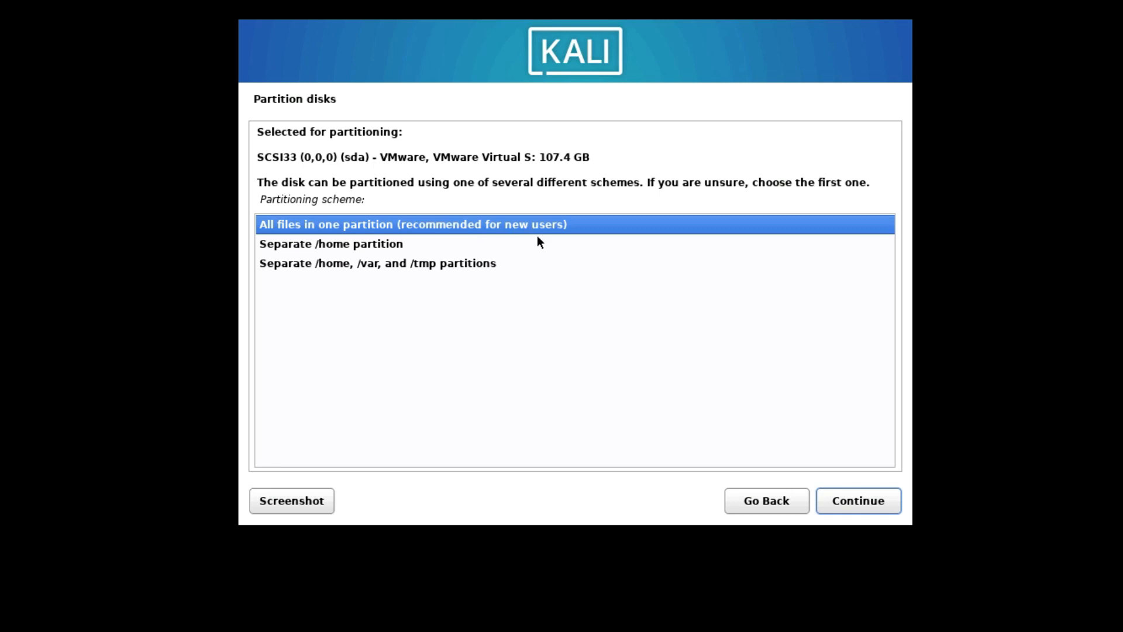
click(848, 497)
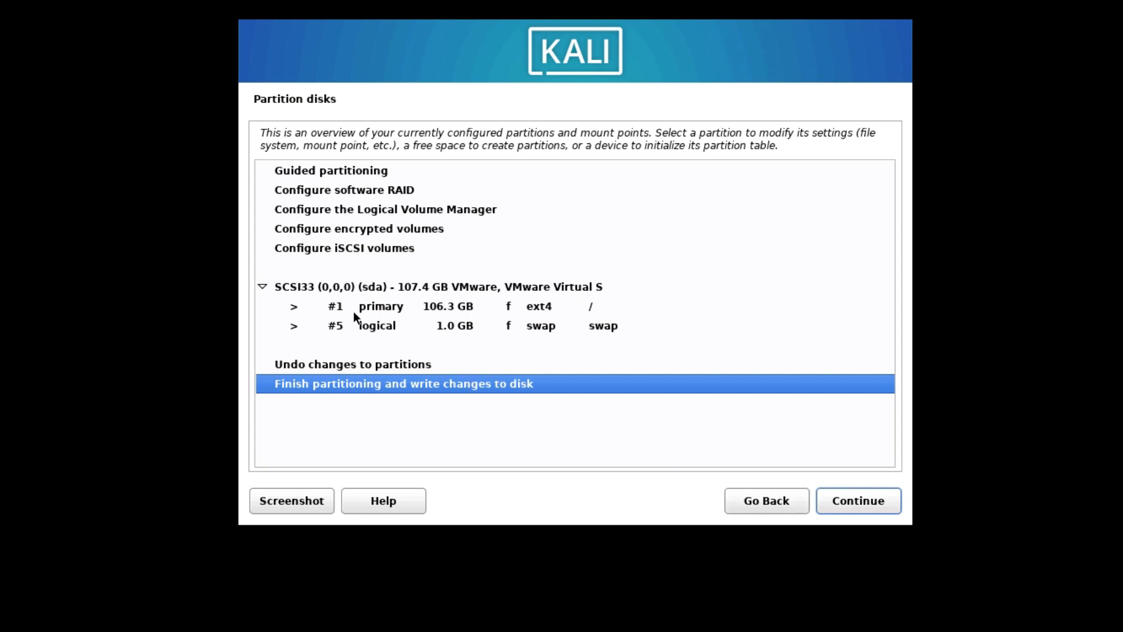
Step: Finish partitioning and write the changes to disk, answering Yes to the confirmation
click(377, 309)
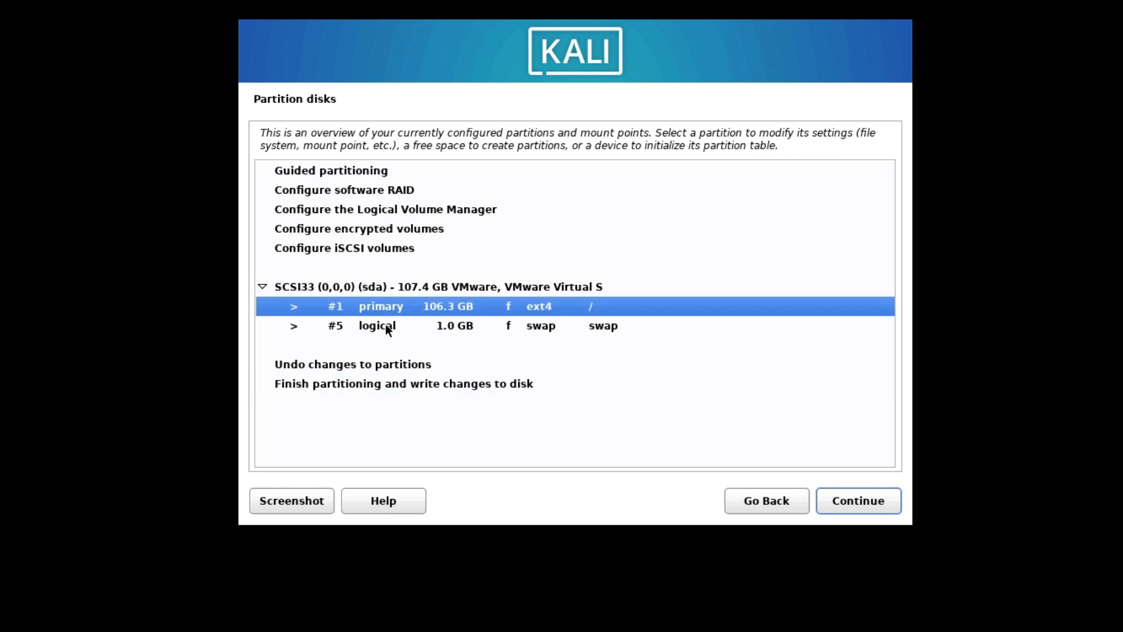
click(385, 327)
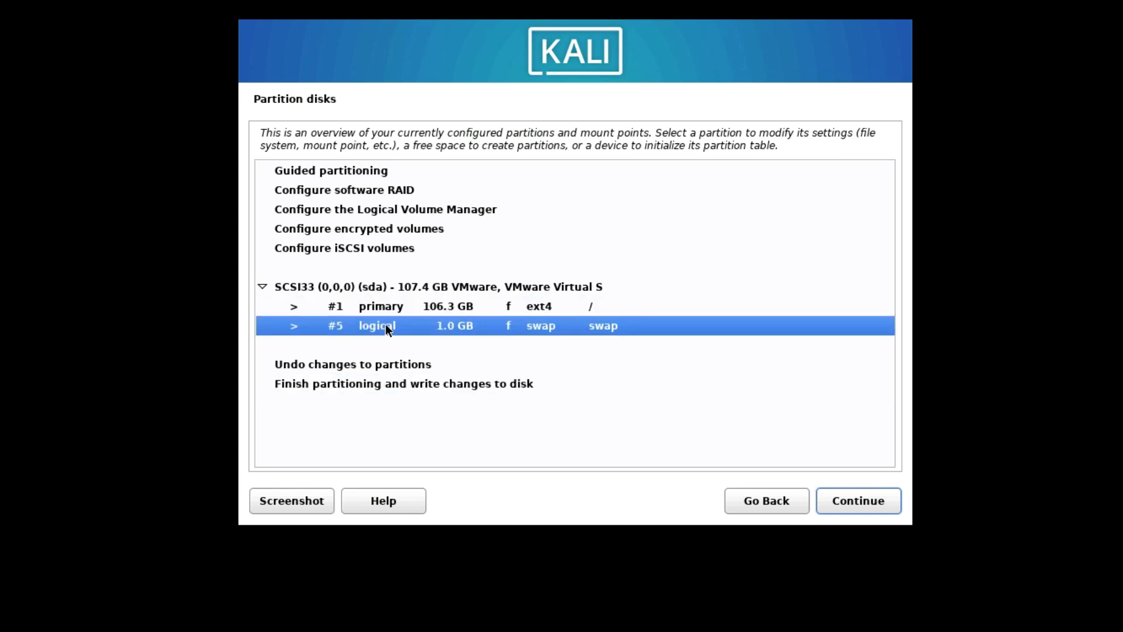
click(378, 387)
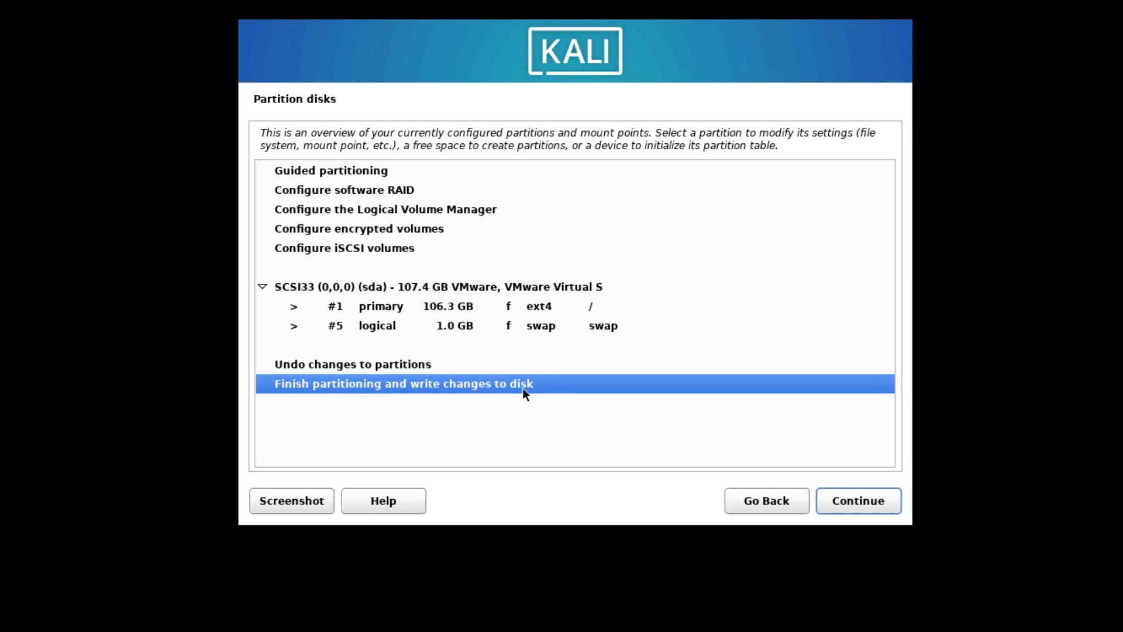
click(866, 501)
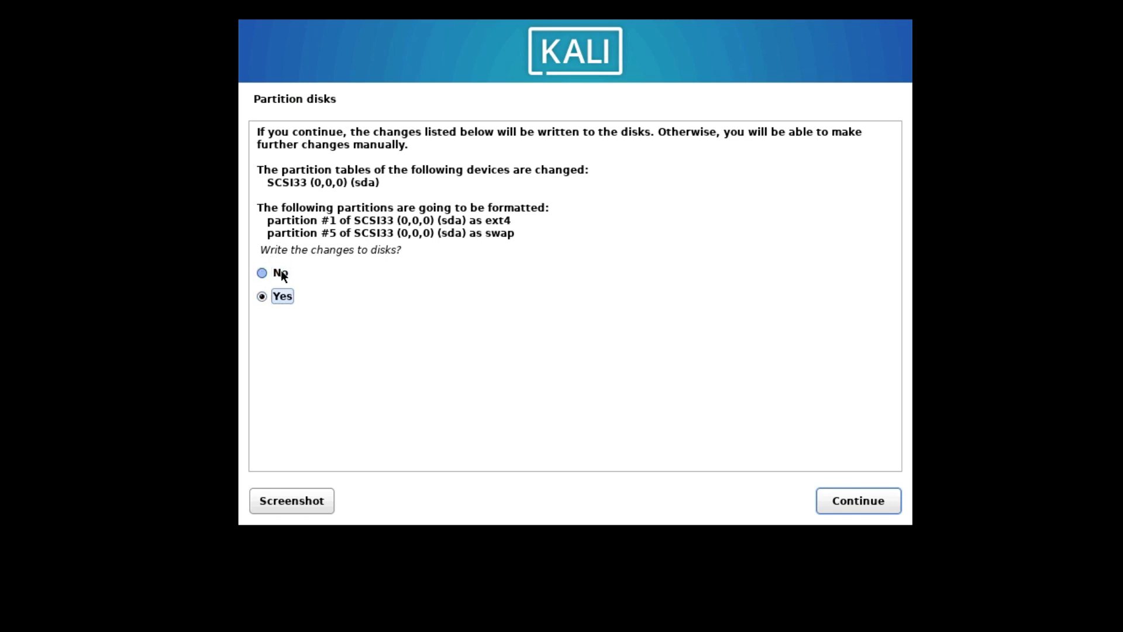
drag(286, 254, 439, 253)
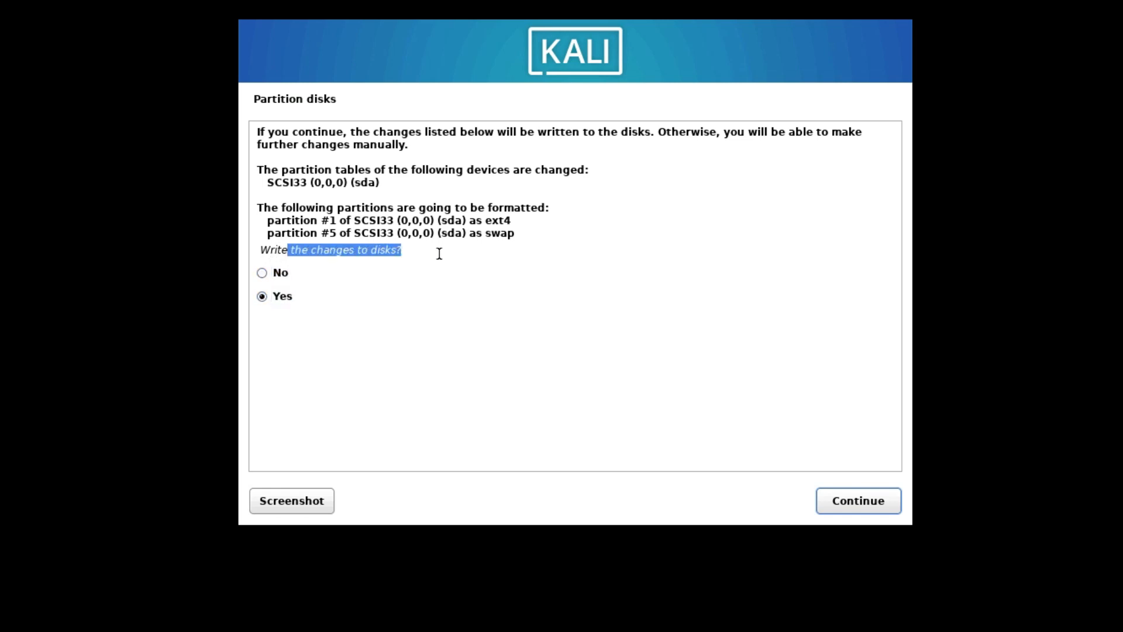
click(858, 501)
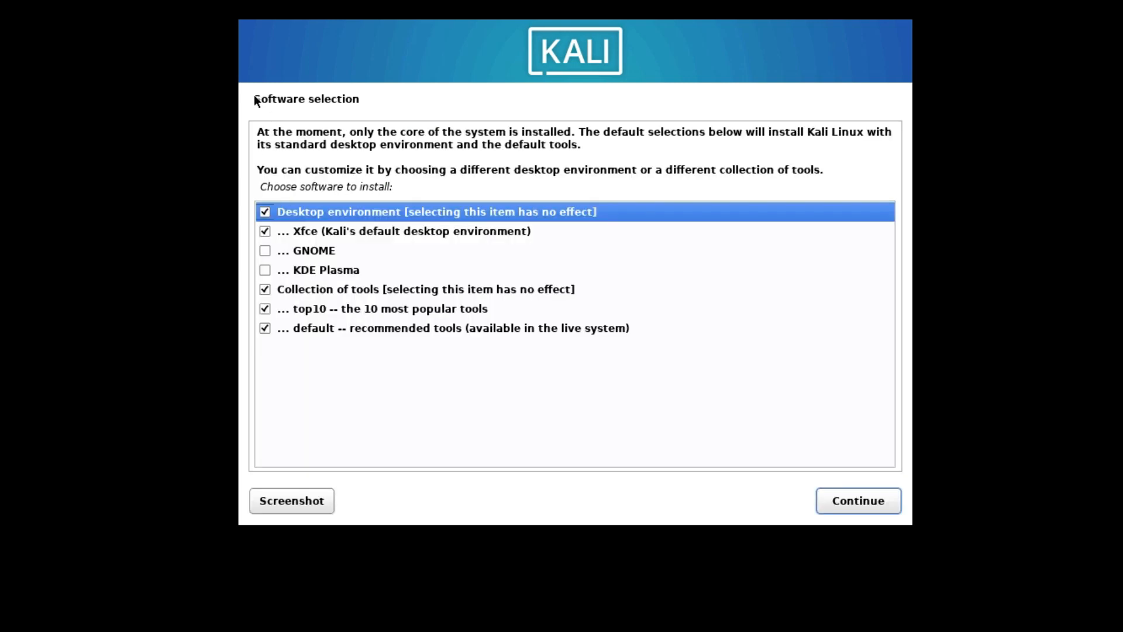
Step: Add the GNOME and KDE Plasma desktop environments to the default software selection and install the software
click(262, 251)
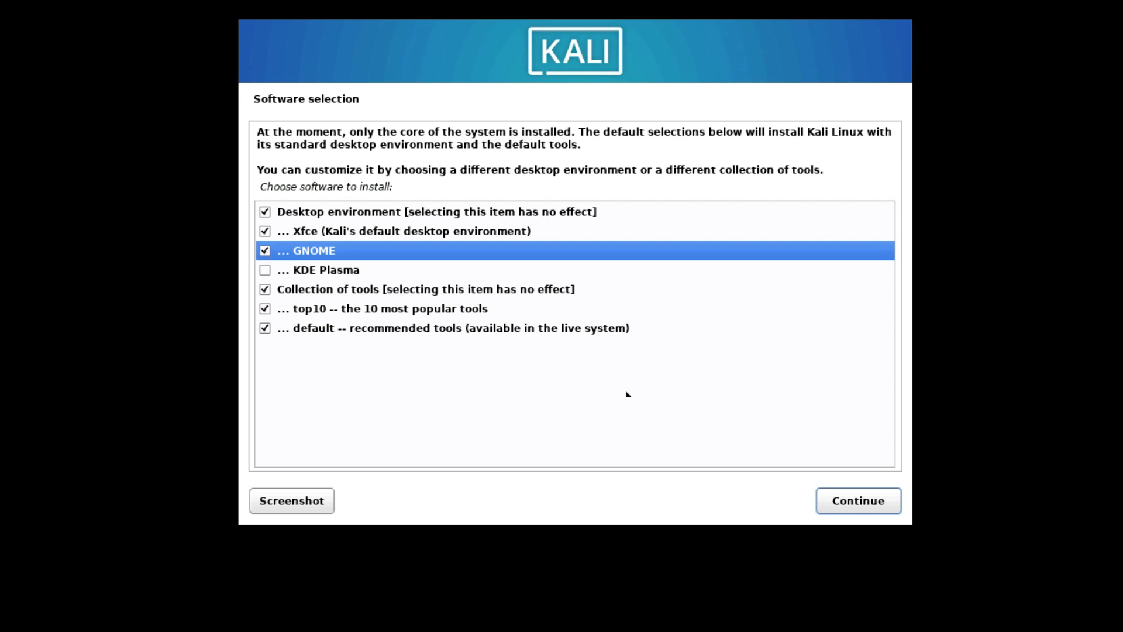
click(264, 271)
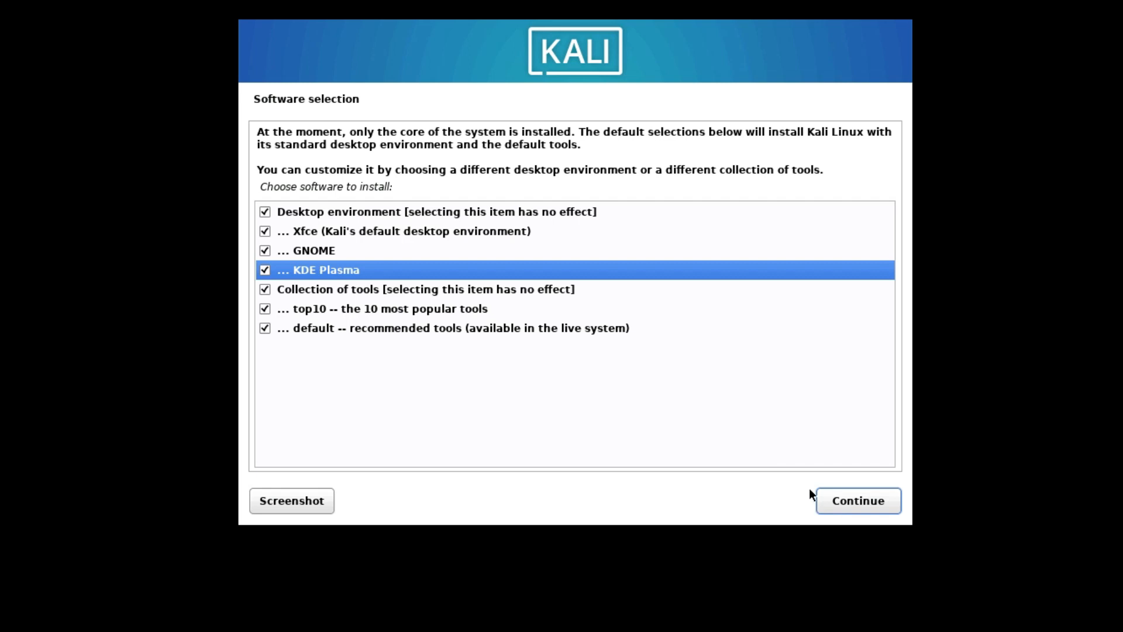
click(850, 501)
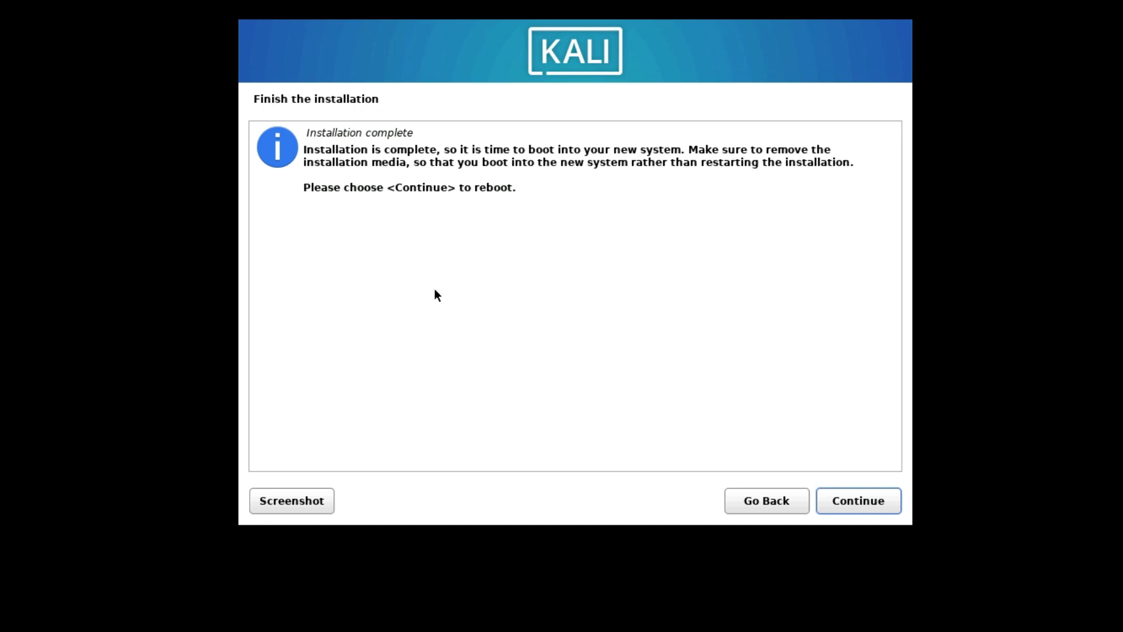
Step: Complete the installation by rebooting into the new system, and log in as tech with the account password
click(857, 501)
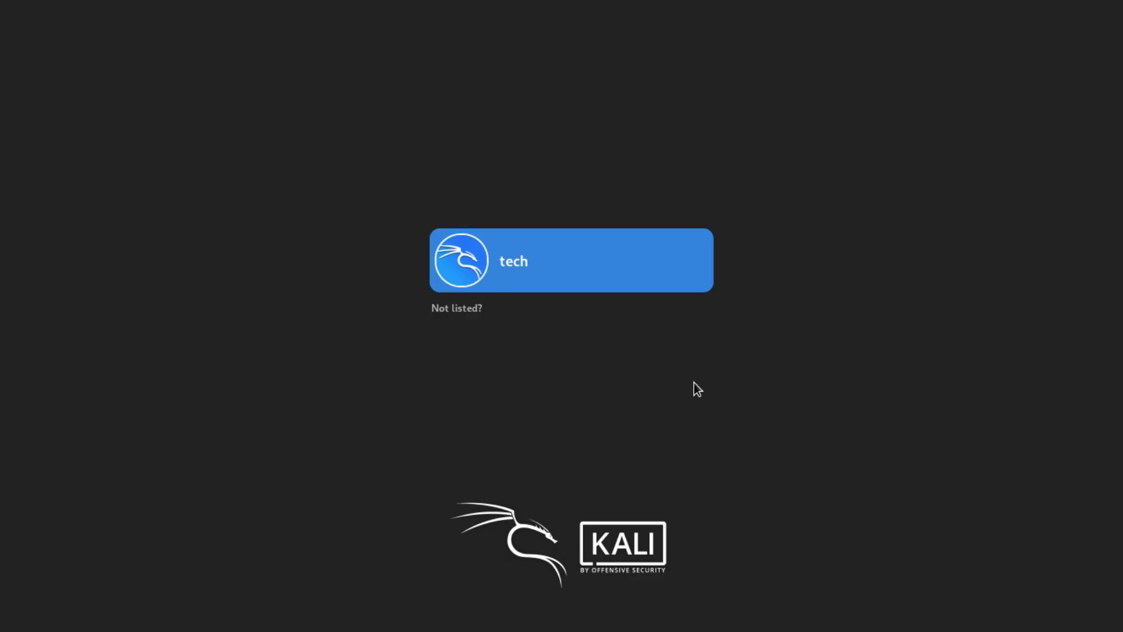
click(551, 270)
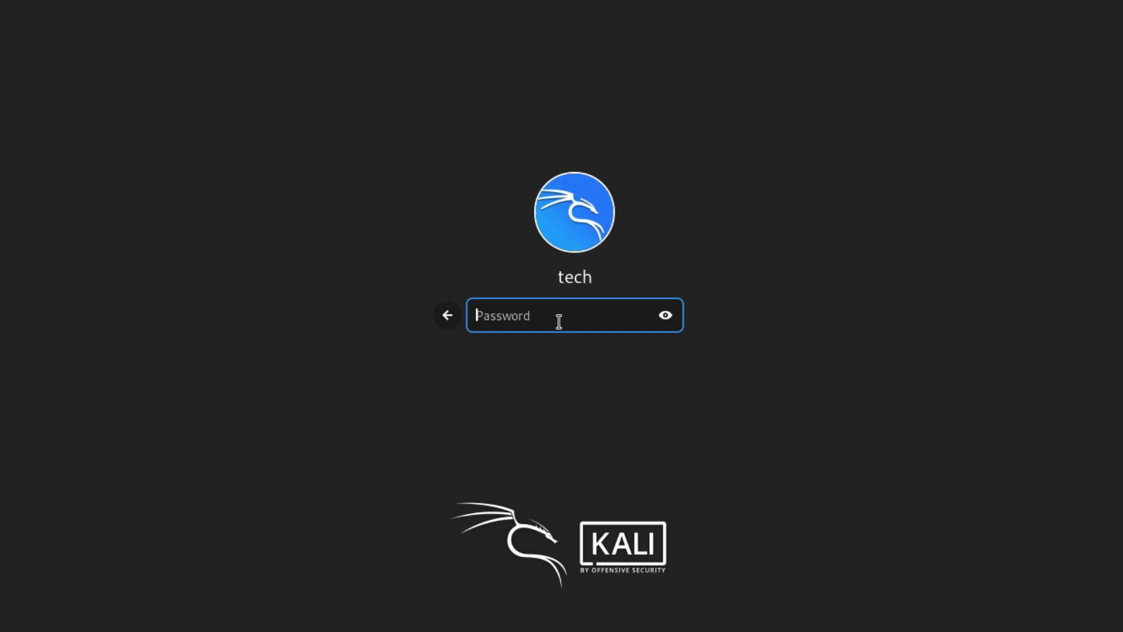
text(•••••••••)
key(Return)
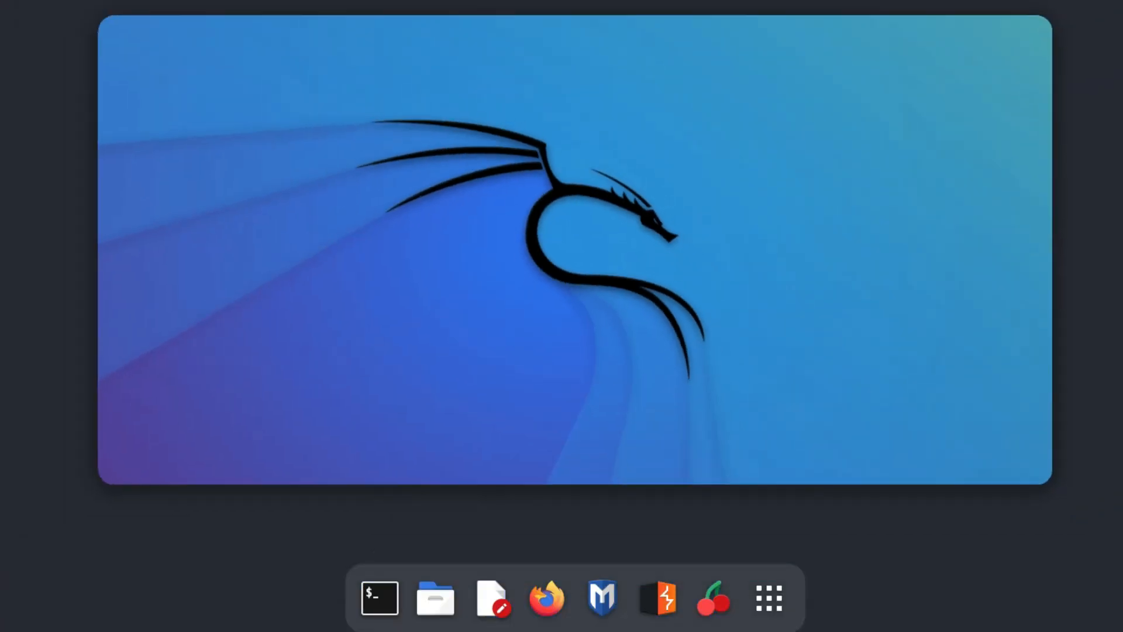
Step: Open a terminal on the Kali desktop and enter two blank lines at the prompt
click(0, 0)
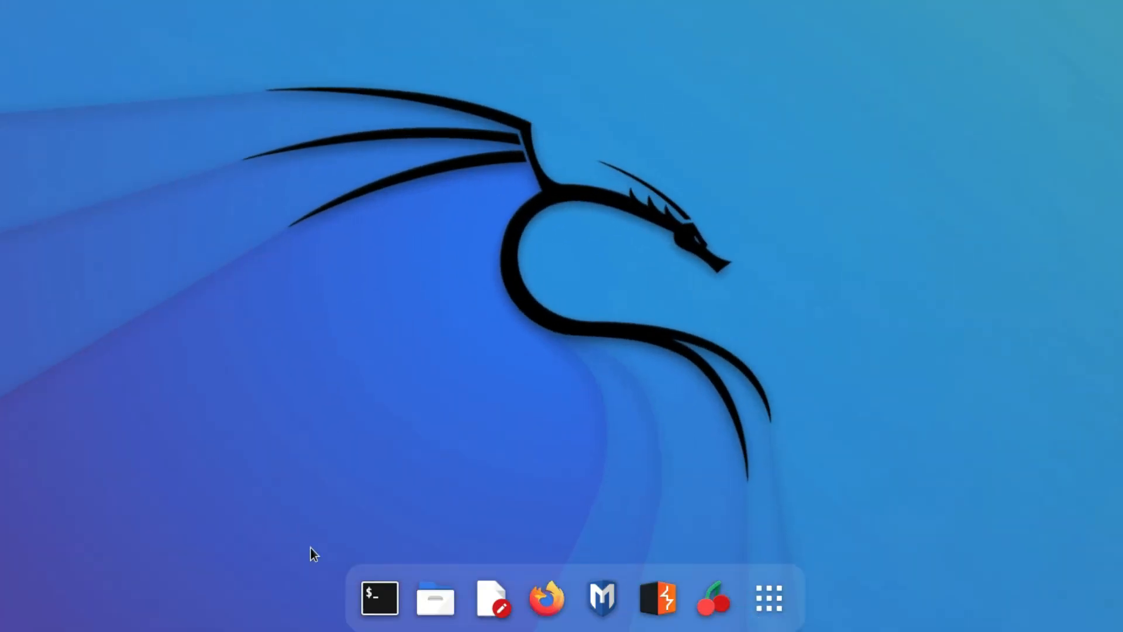
click(380, 598)
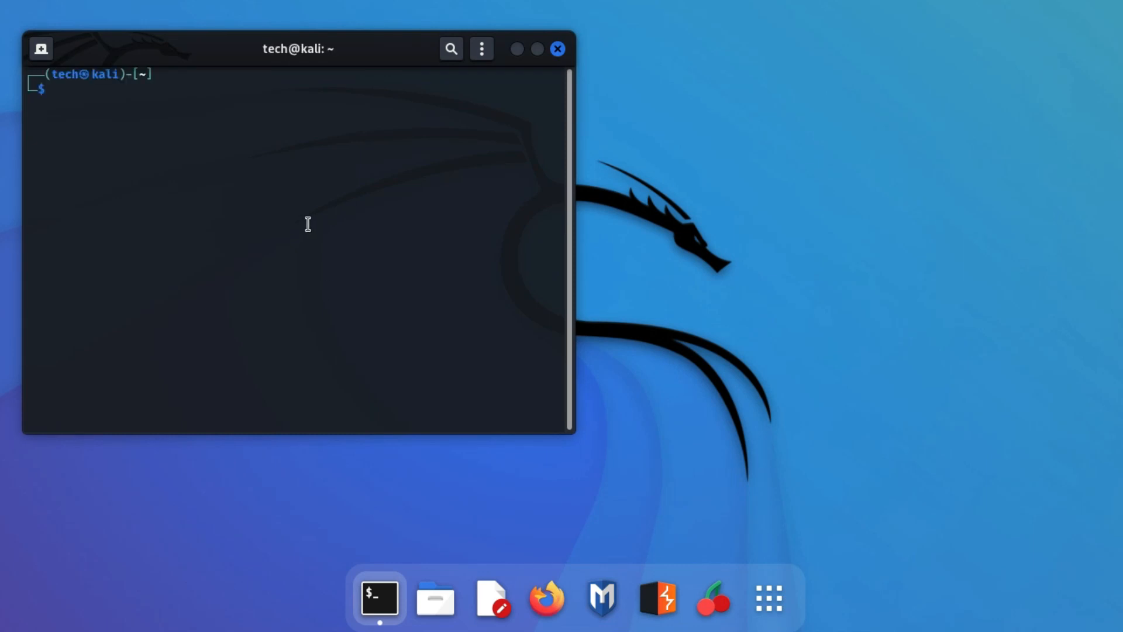
key(Return)
key(Return)
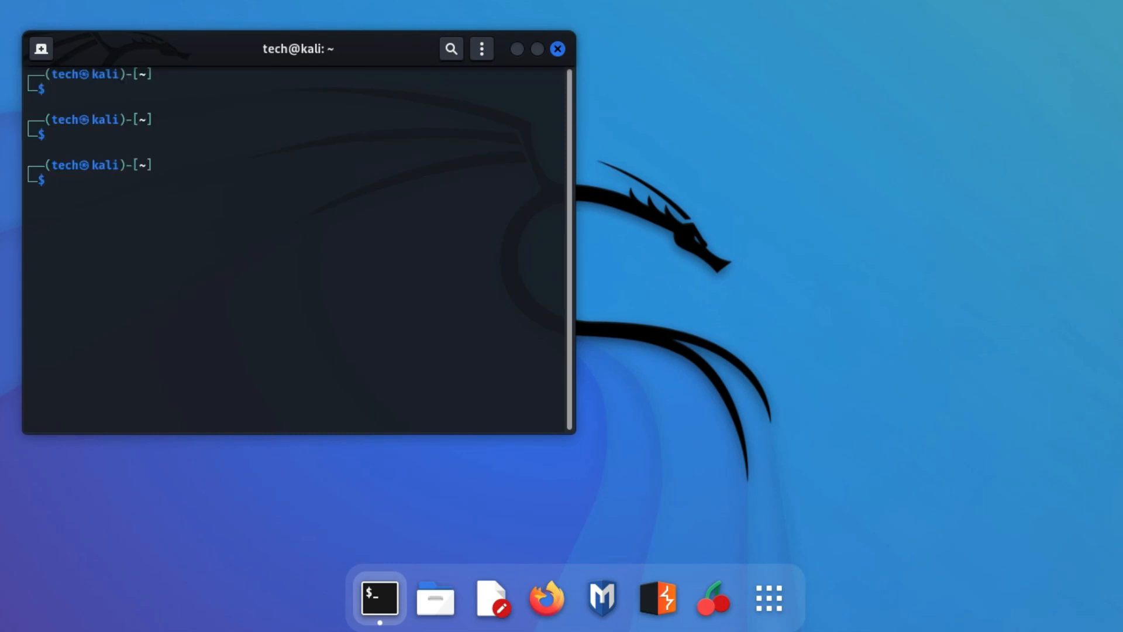
click(225, 554)
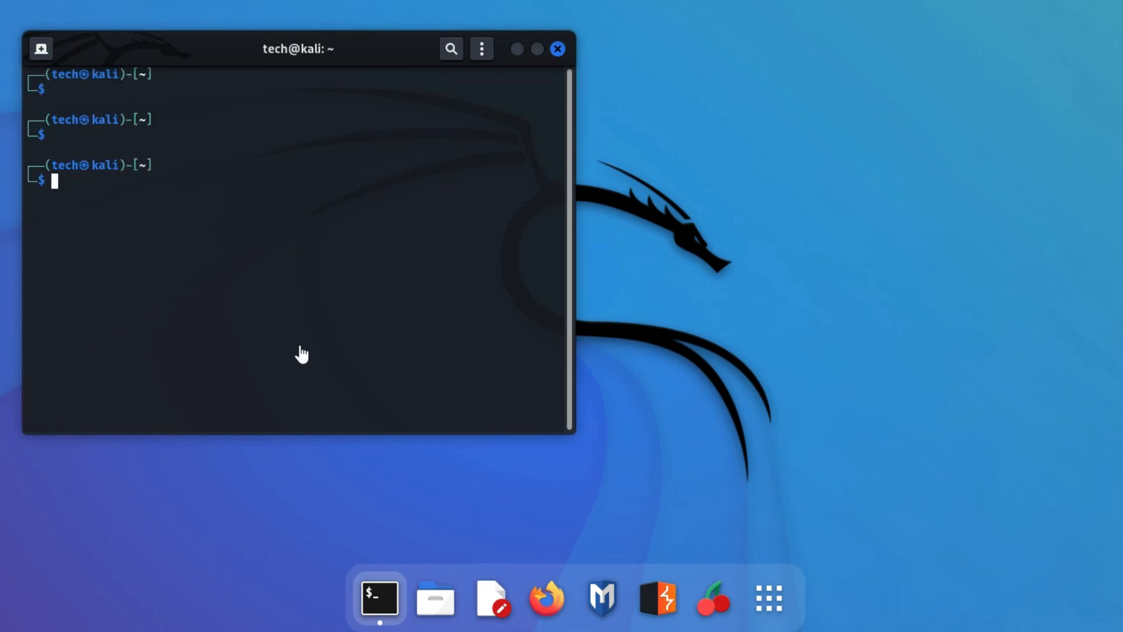